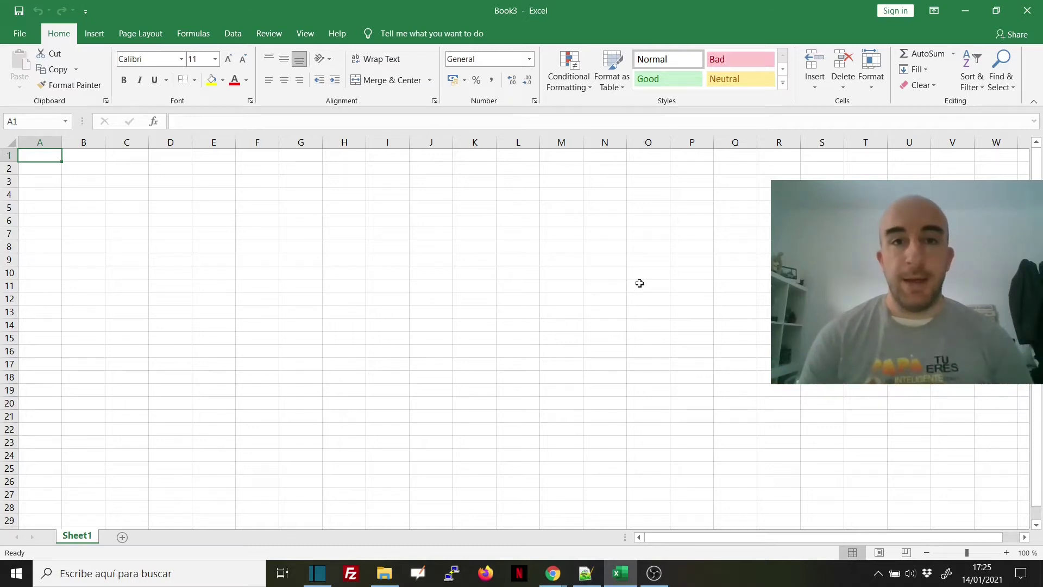
Enter dfds, sdfds and sdfds in cells E3 to E5, accepting AutoComplete for the last
left_click(234, 183)
type("dfds")
key("Return")
type("sdfds")
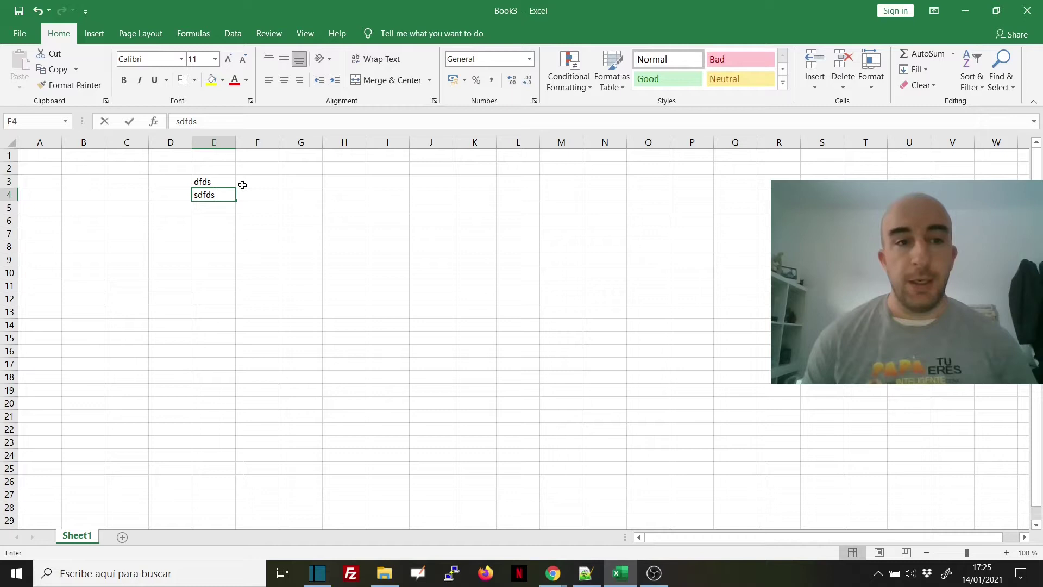
key("Return")
type("sdfds")
key("Return")
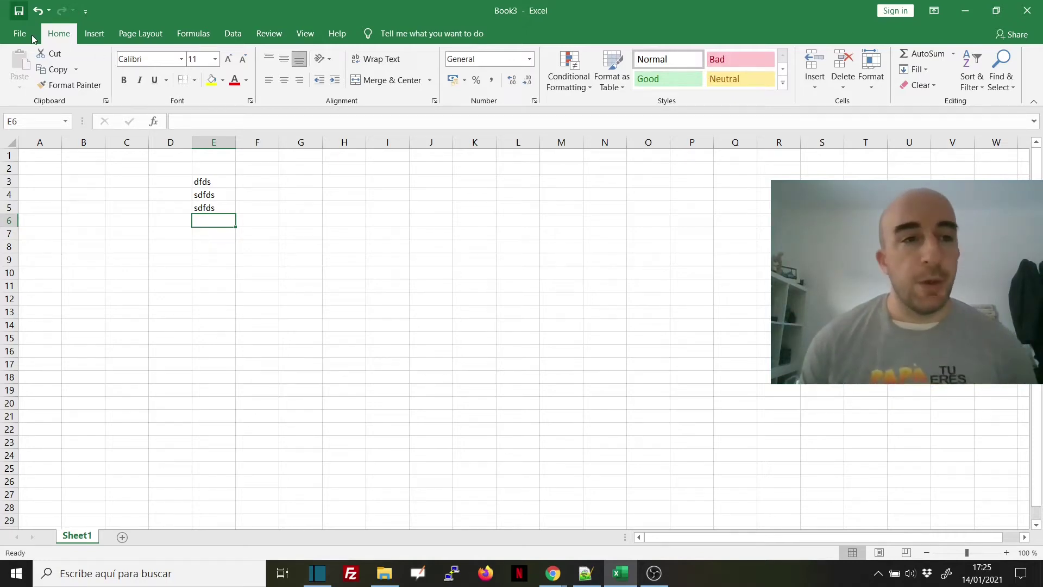
Add a header via Insert > Header & Footer, then check Help and File > Account before returning
left_click(94, 33)
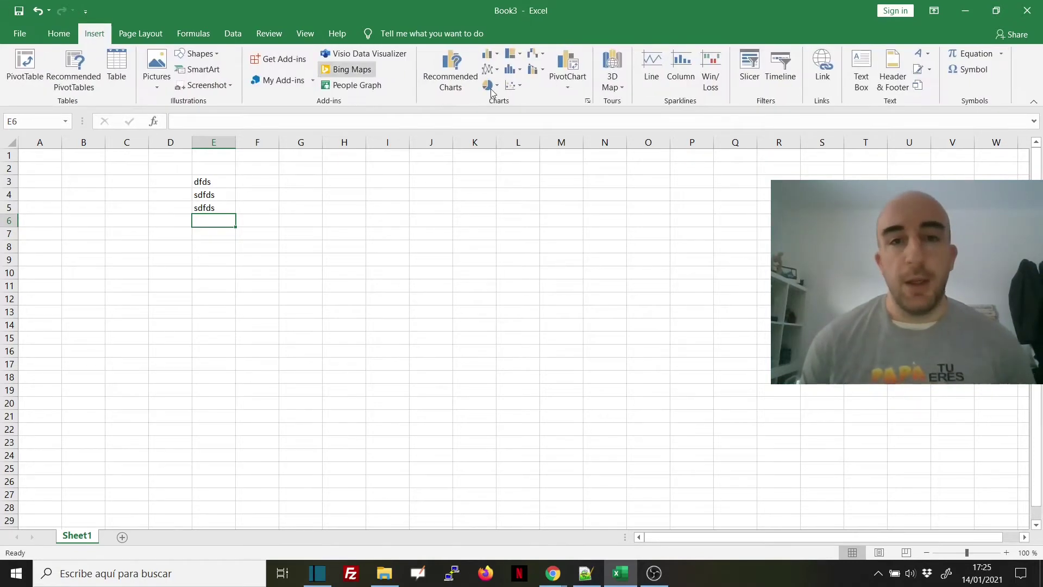
left_click(894, 61)
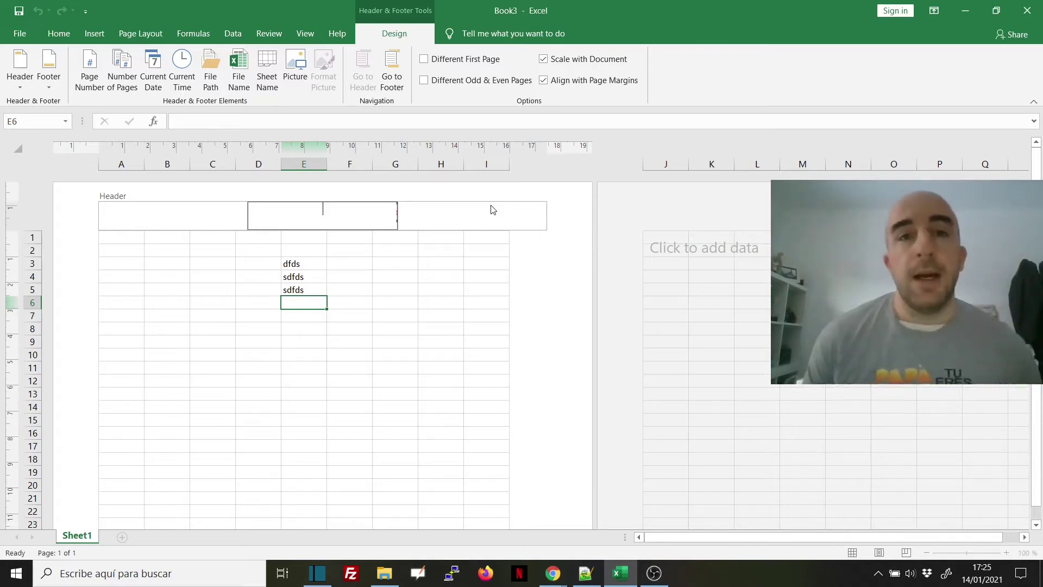
left_click(337, 34)
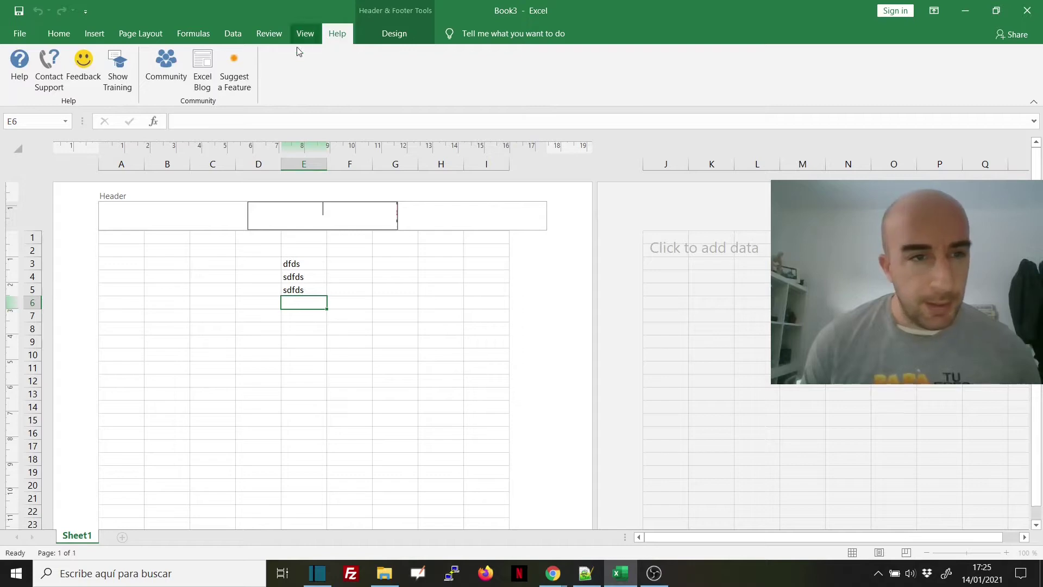
left_click(4, 34)
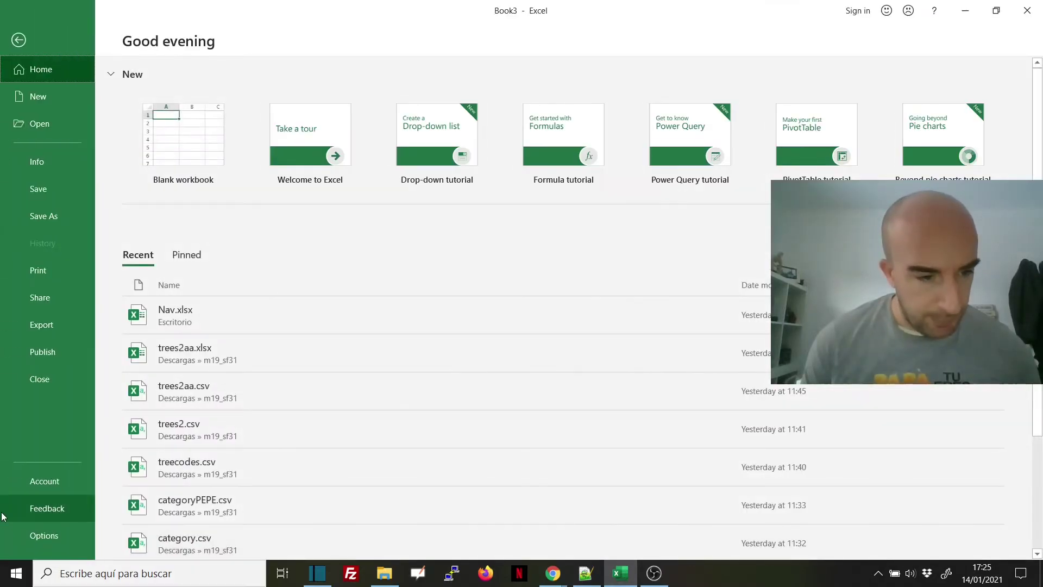
left_click(41, 484)
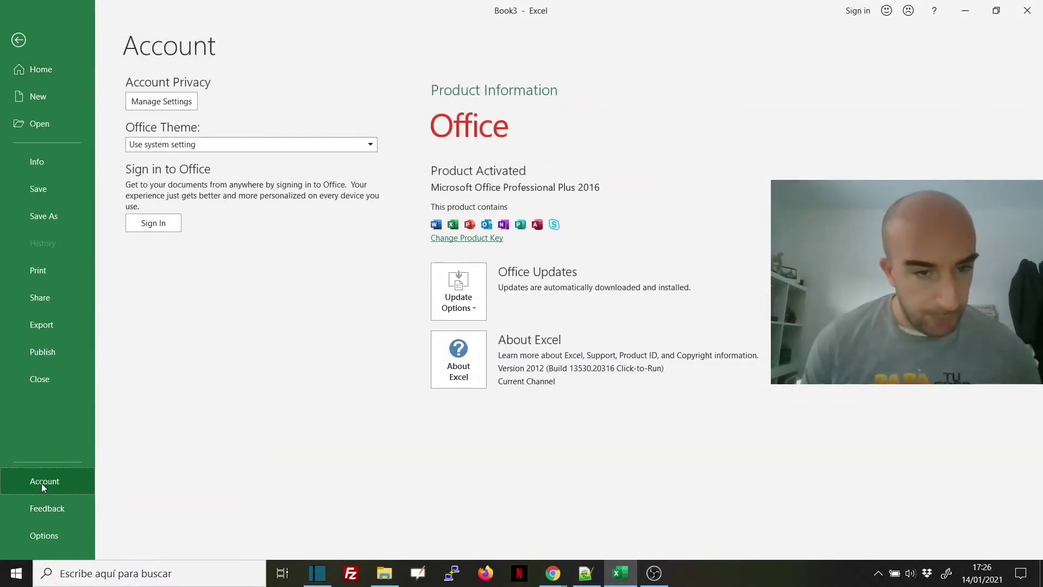
left_click(19, 40)
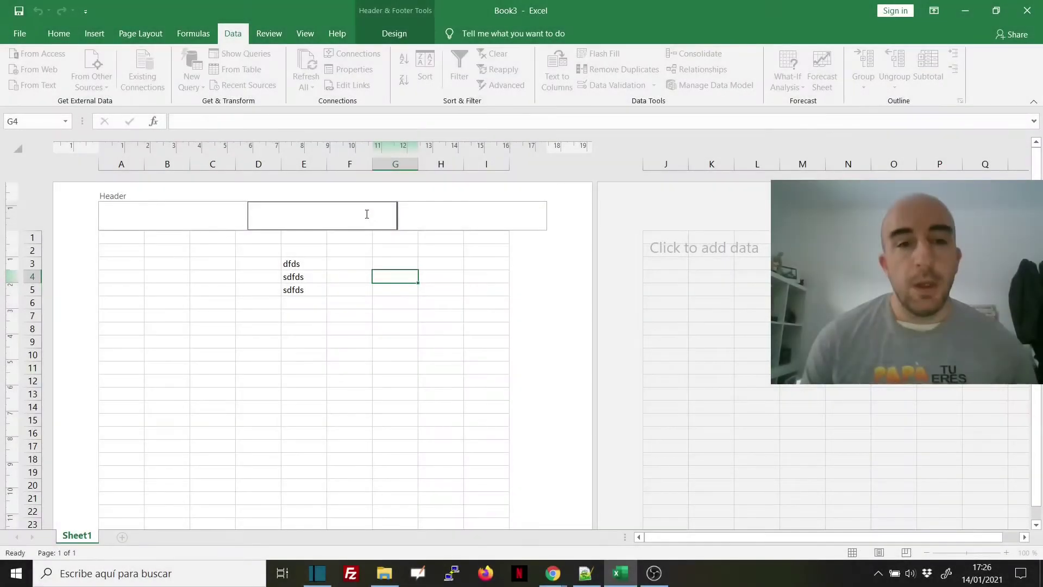
left_click(386, 31)
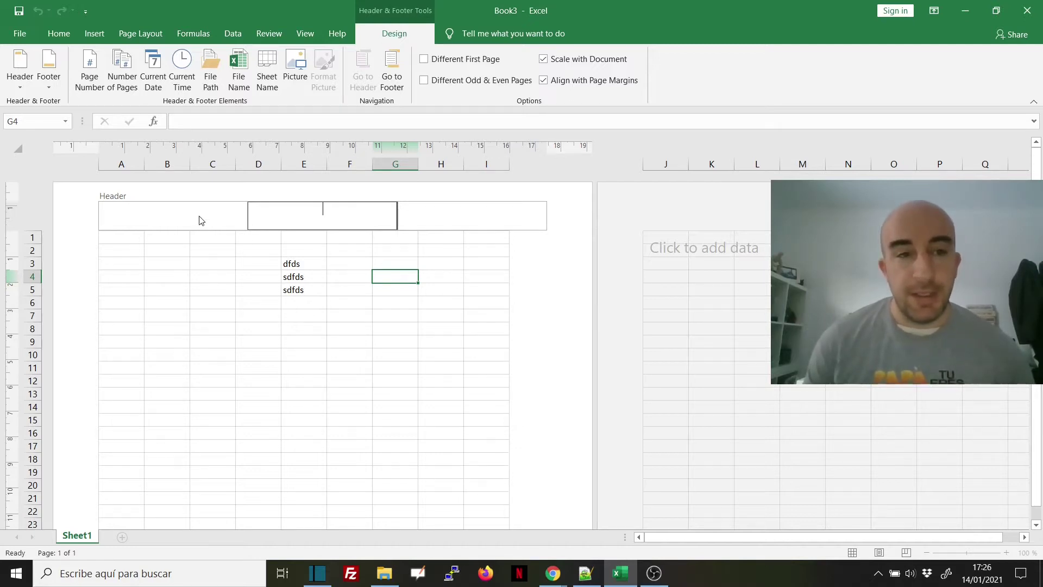
left_click(271, 382)
scroll(277, 383, "down", 13)
left_click(179, 347)
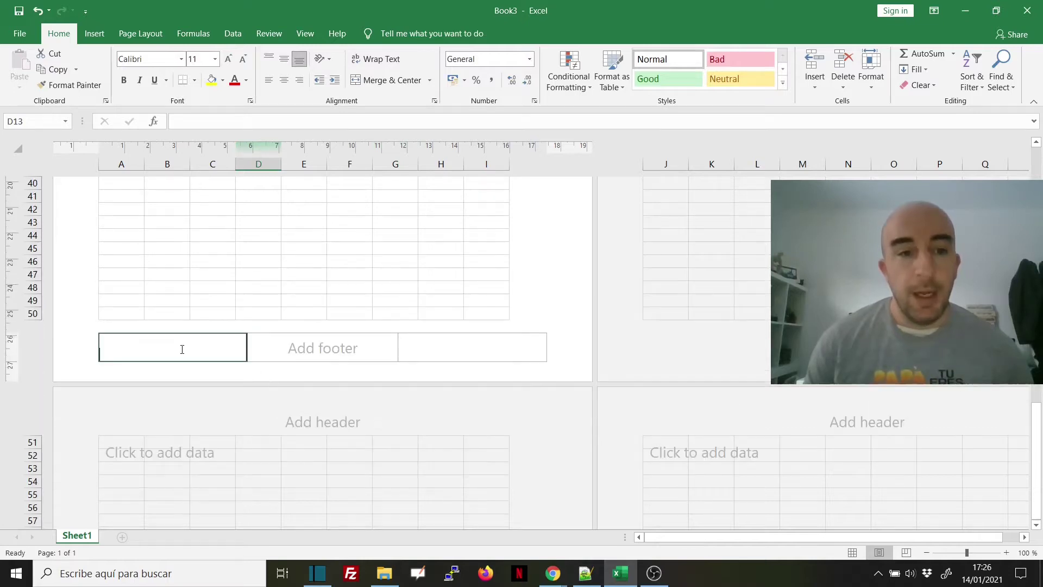
left_click(353, 354)
left_click(437, 343)
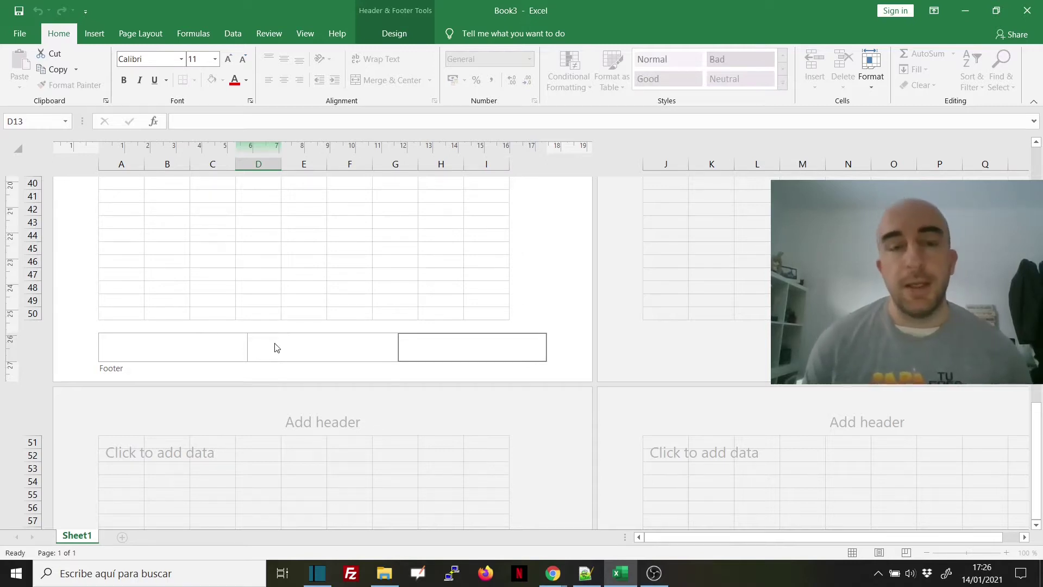
left_click(399, 249)
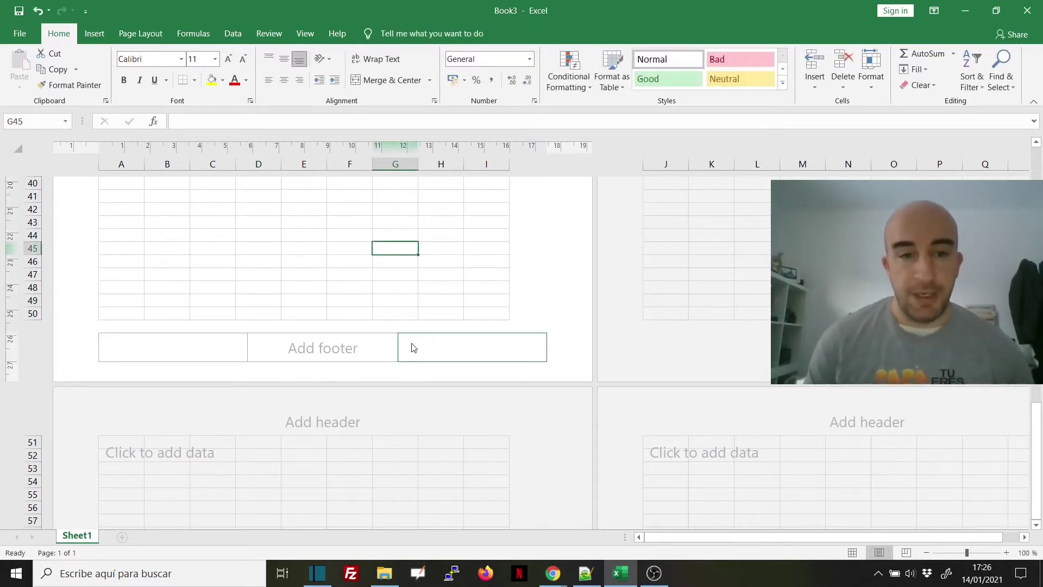
scroll(409, 337, "up", 15)
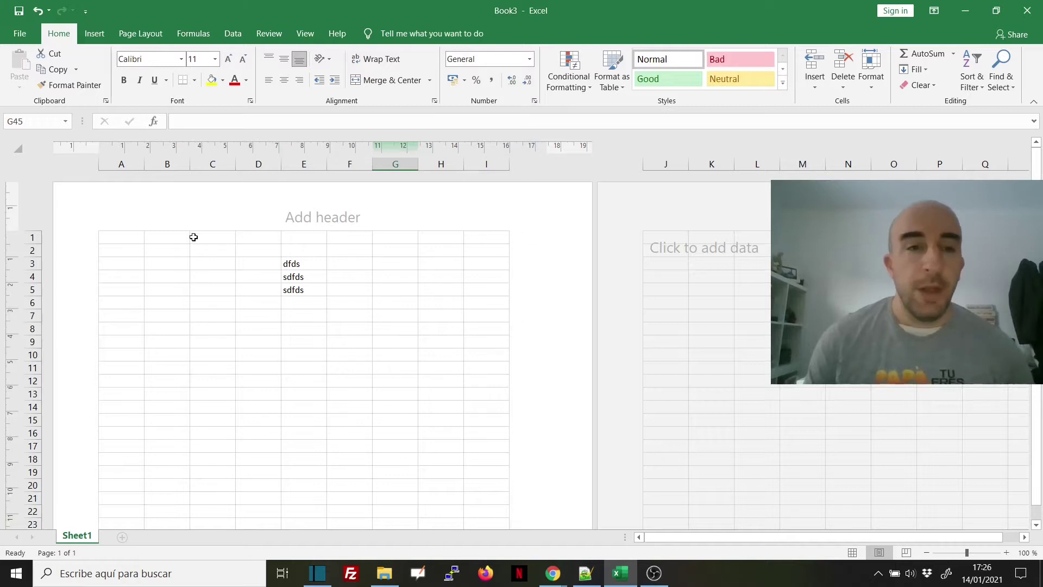
left_click(180, 215)
type("fds")
left_click(338, 220)
type("sdfds")
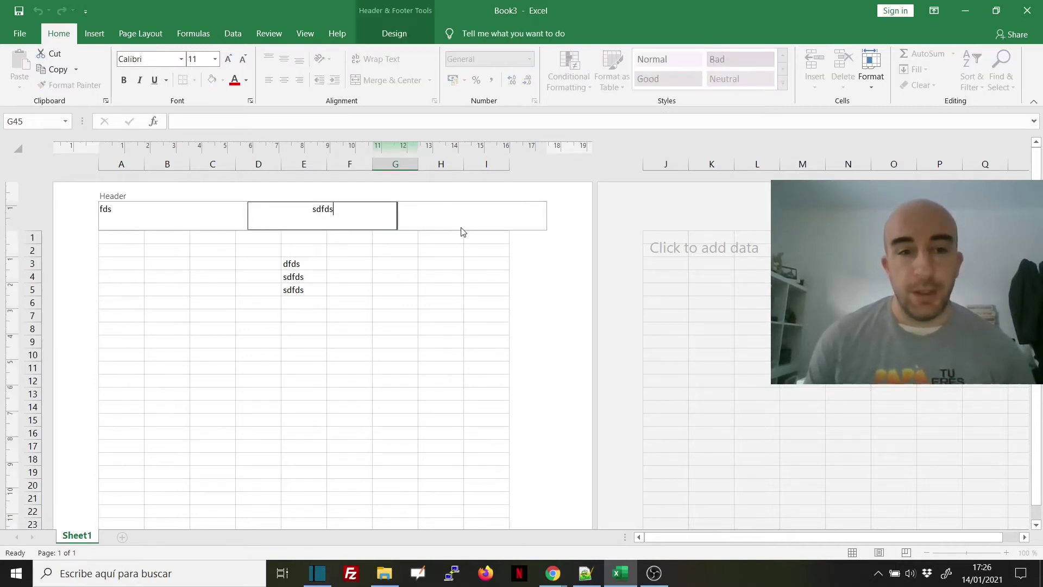
left_click(470, 223)
type("sdfds")
left_click(426, 301)
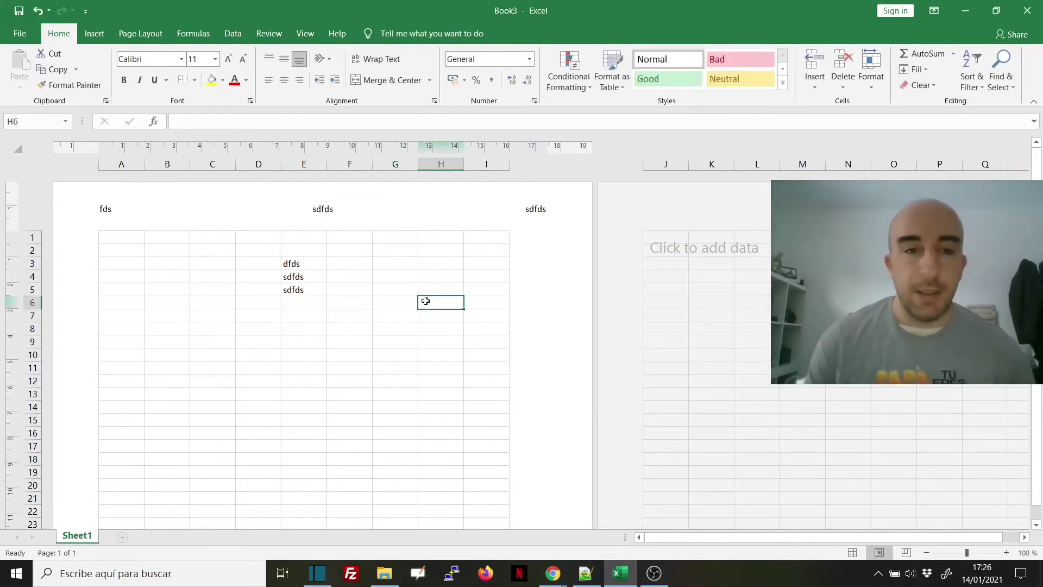
left_click(493, 203)
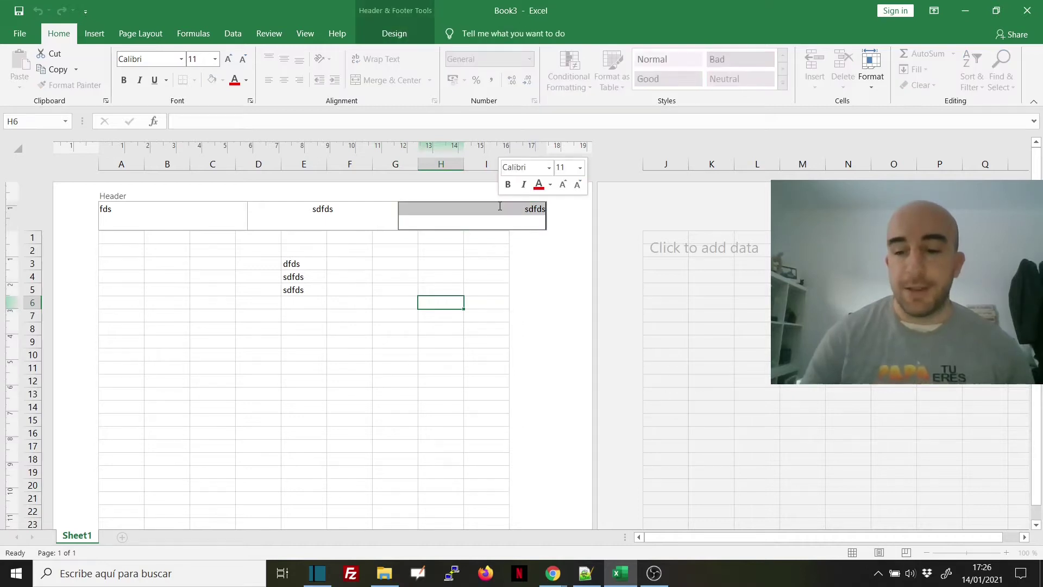
key("Delete")
left_click(331, 214)
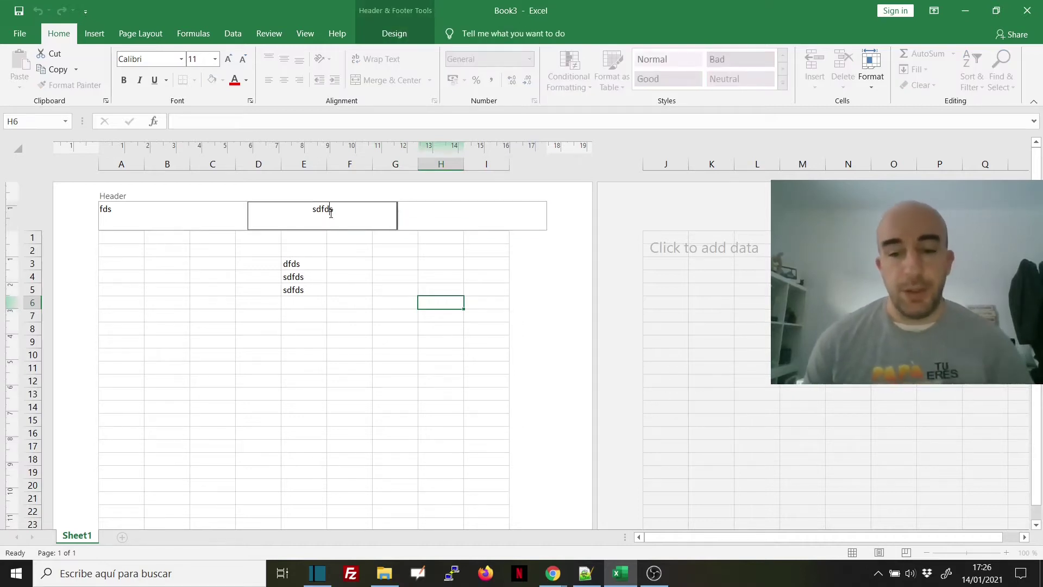
key("Delete")
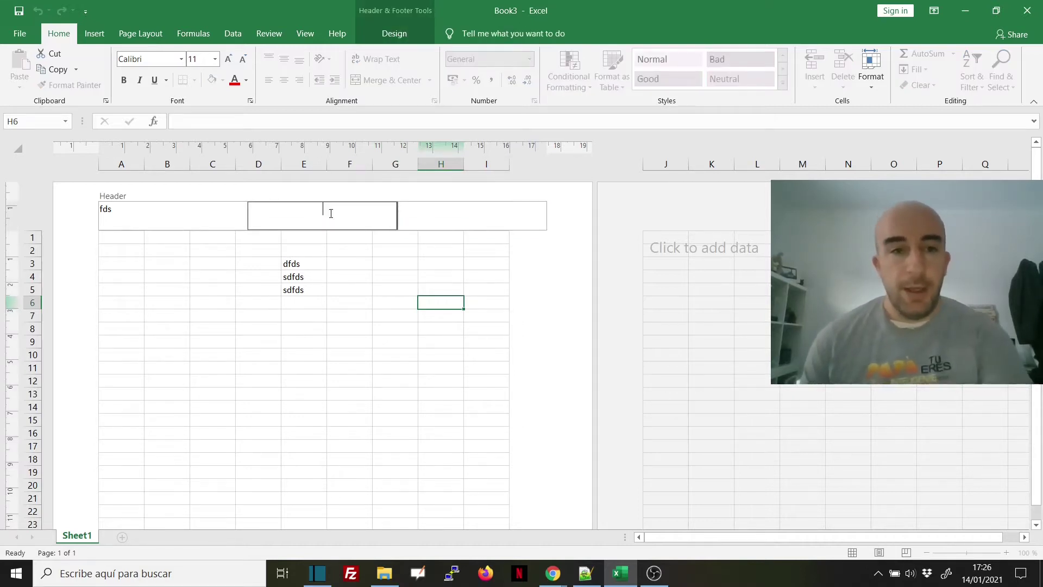
left_click(126, 211)
double_click(125, 210)
key("Delete")
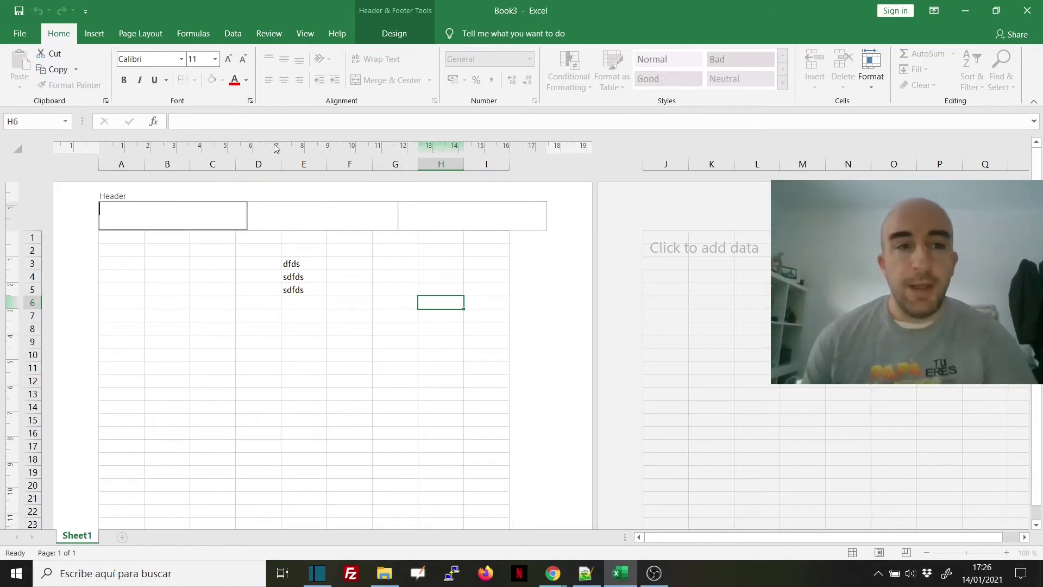
left_click(393, 33)
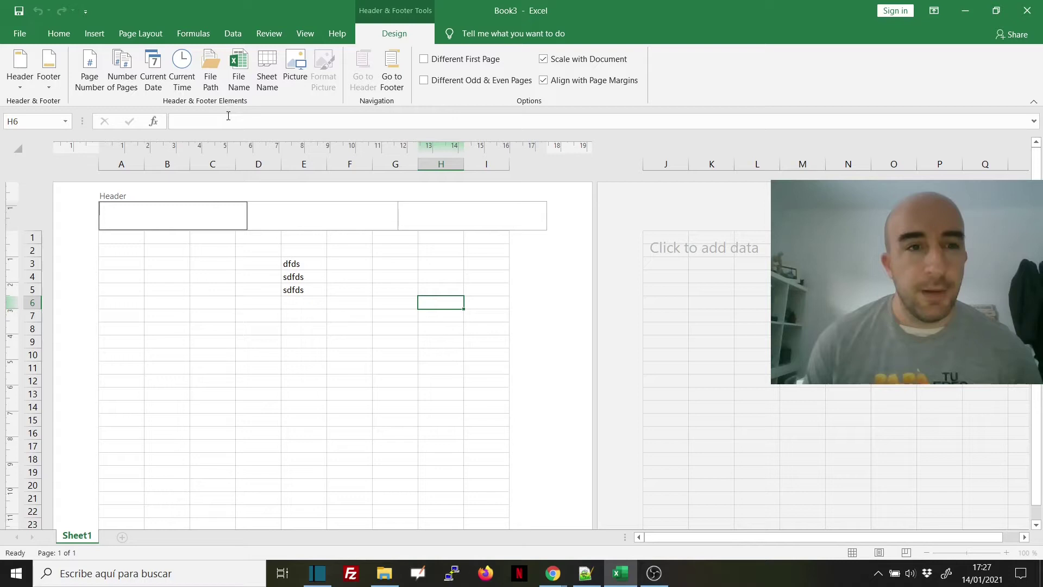
Fill the header with the file name left, 'Middle Hear Section' centre and current time right
left_click(251, 64)
left_click(337, 217)
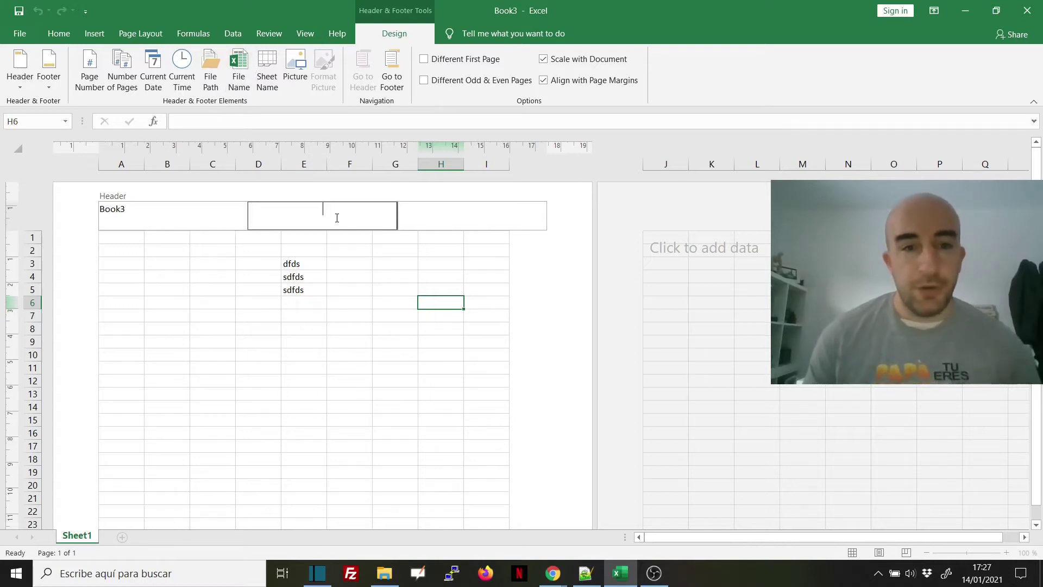
type("Header")
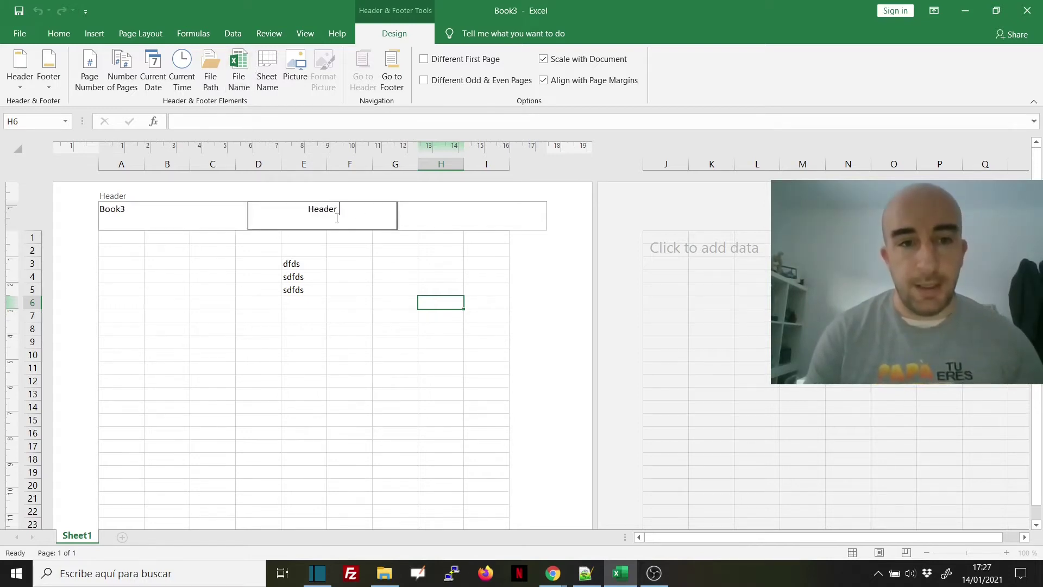
key("BackSpace")
key("BackSpace")
key("BackSpace")
key("BackSpace")
key("BackSpace")
key("BackSpace")
type("Mi")
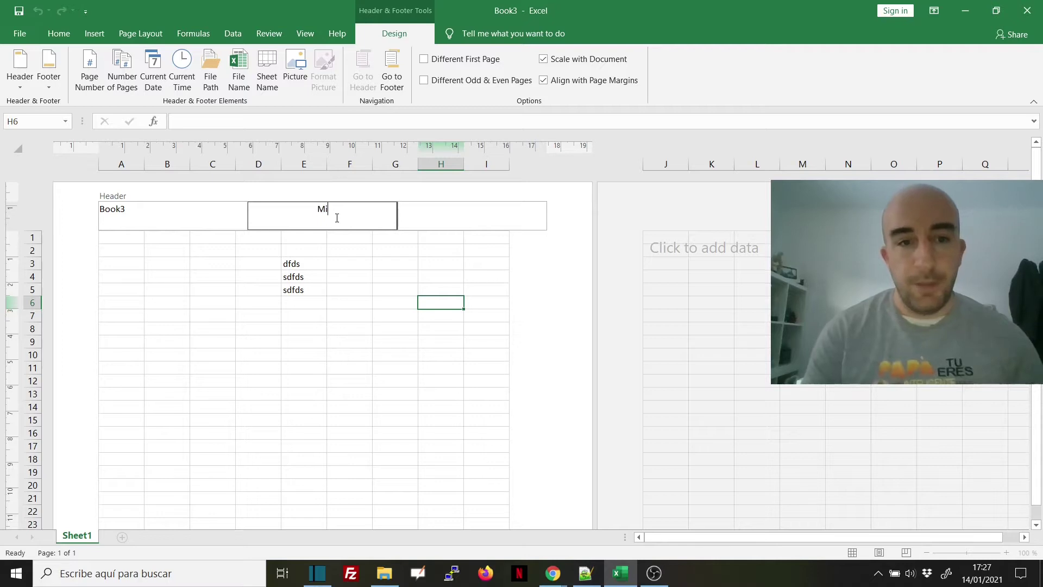
type("ddle Hear S")
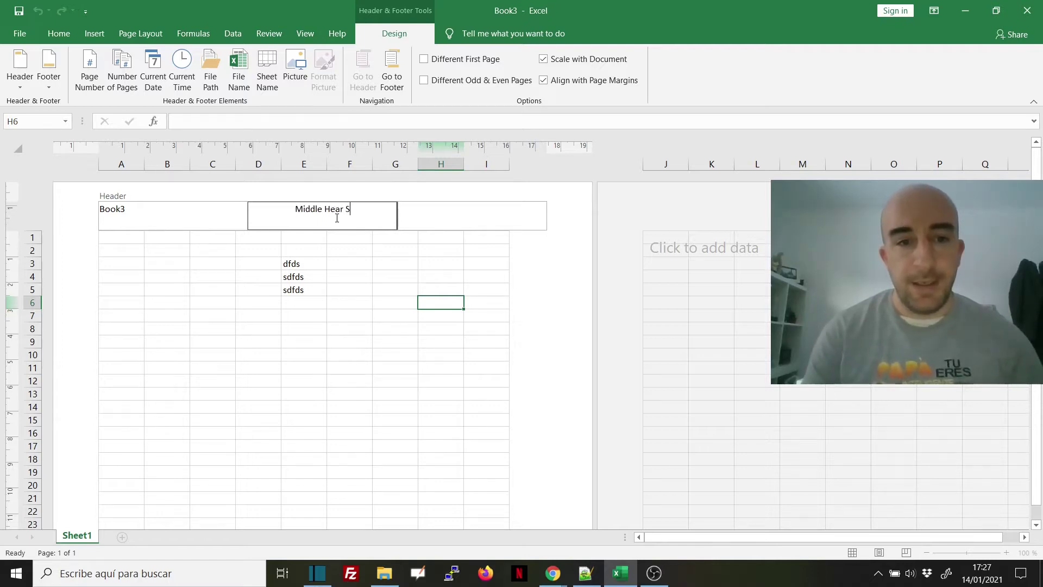
type("ection")
left_click(491, 217)
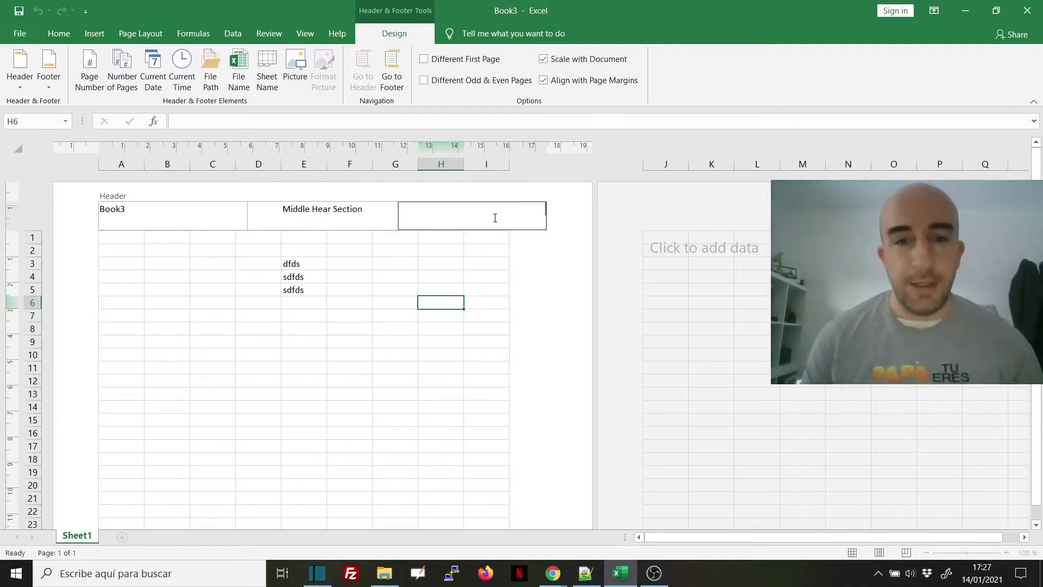
left_click(185, 73)
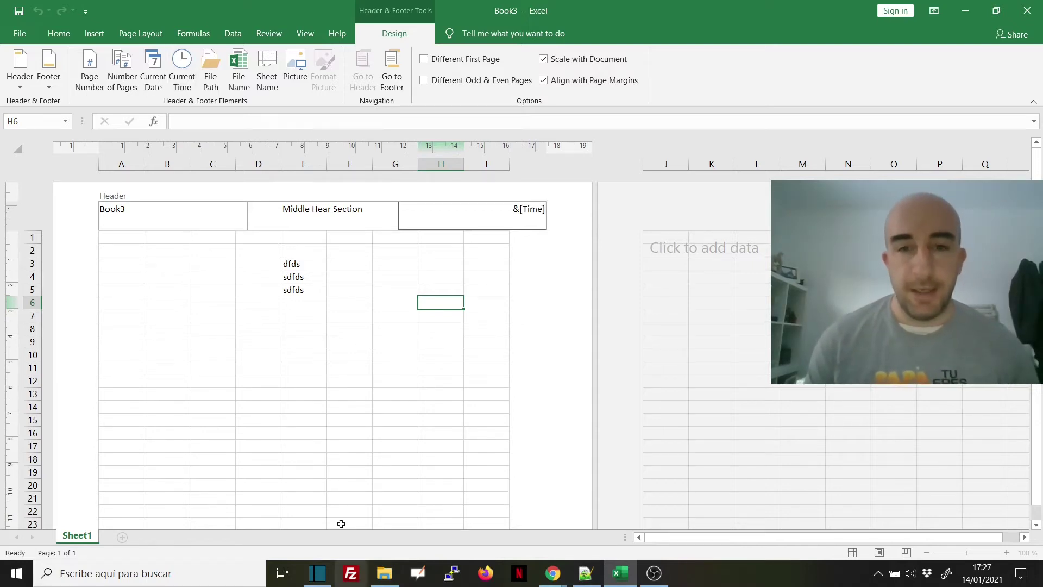
left_click(306, 459)
Insert the File Path in the left footer and the Page Number in the right footer
scroll(337, 367, "down", 12)
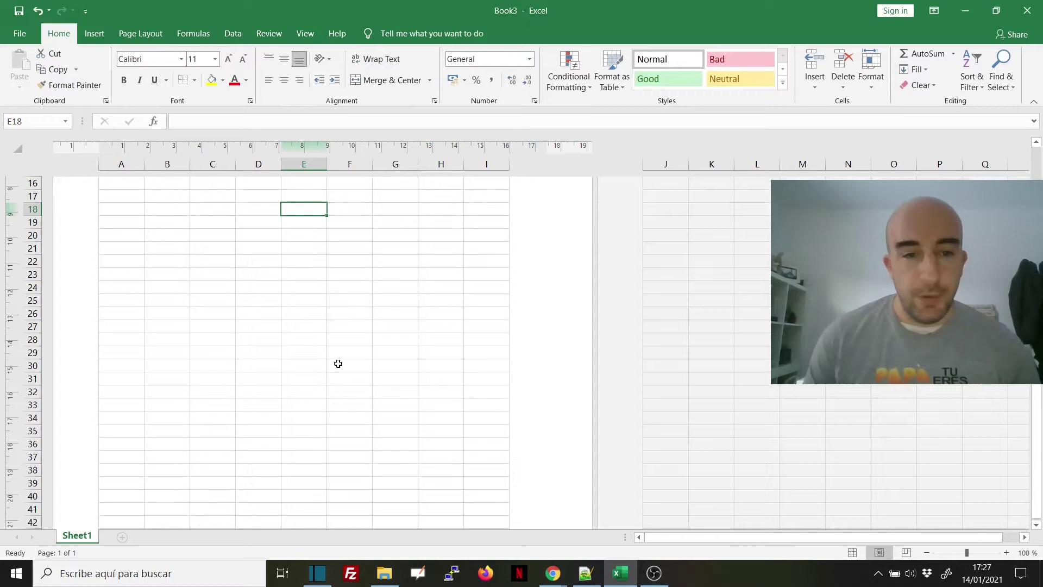
scroll(337, 367, "down", 2)
left_click(323, 350)
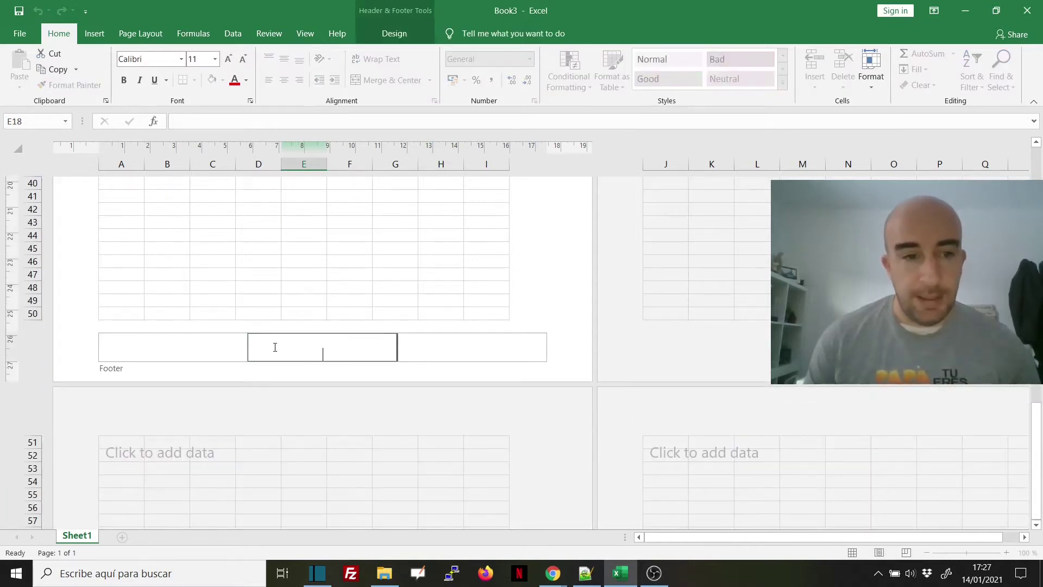
left_click(220, 349)
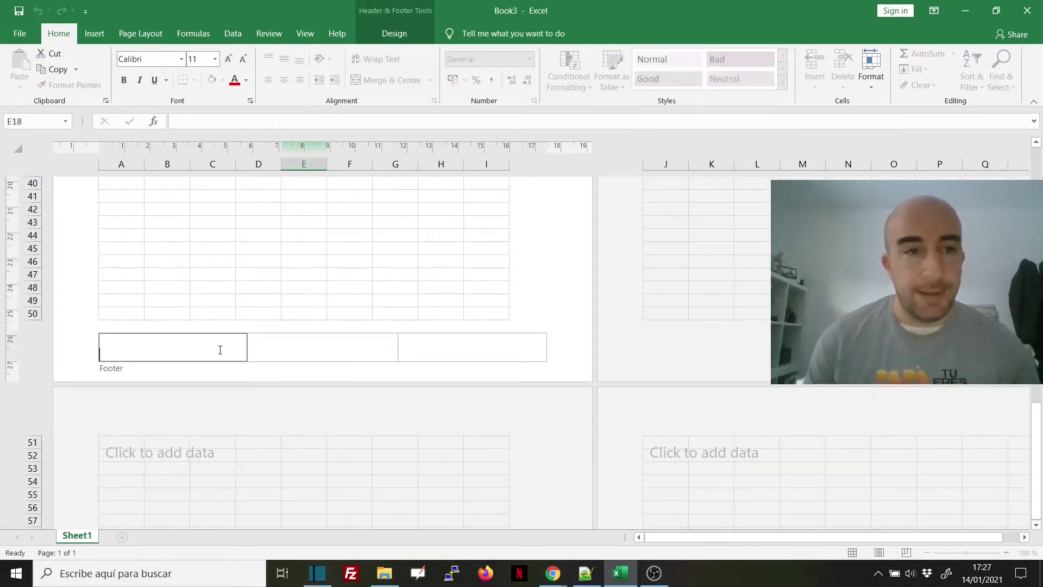
left_click(387, 32)
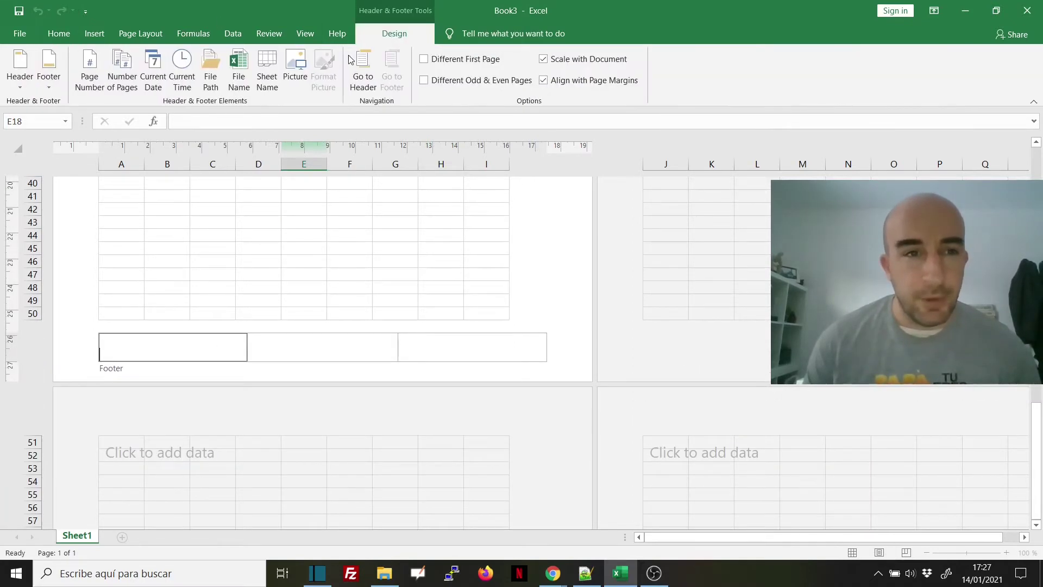
left_click(210, 70)
left_click(480, 339)
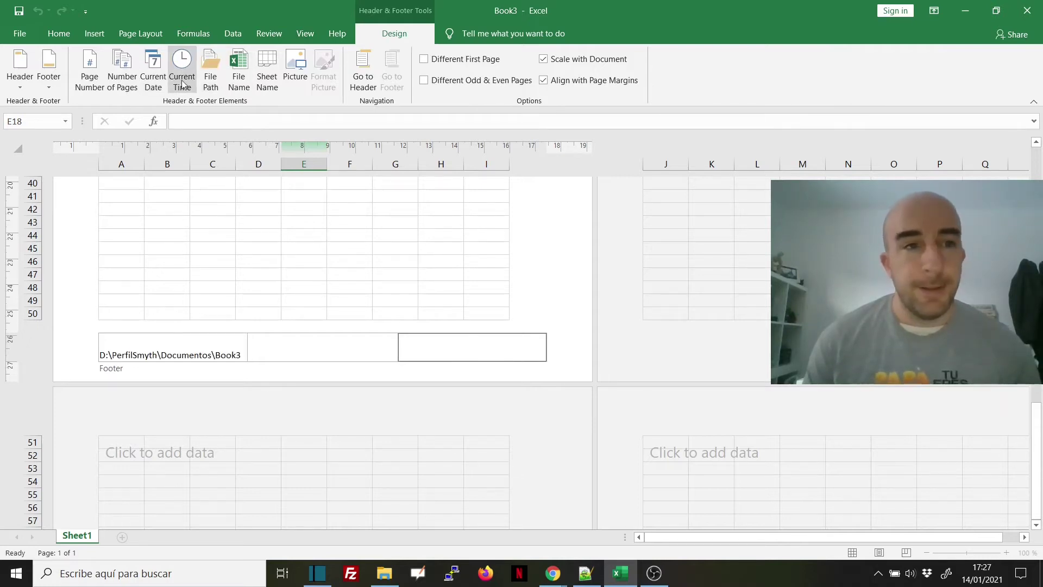
left_click(87, 71)
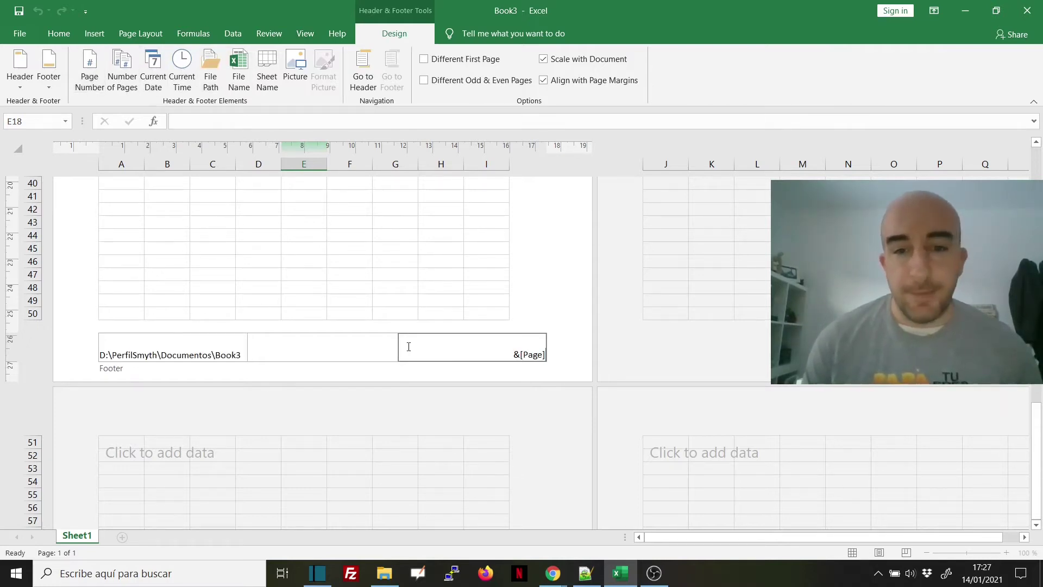
left_click(423, 259)
Scroll back up the sheet, selecting cells F27, F31 and then E12
scroll(440, 313, "up", 6)
left_click(369, 256)
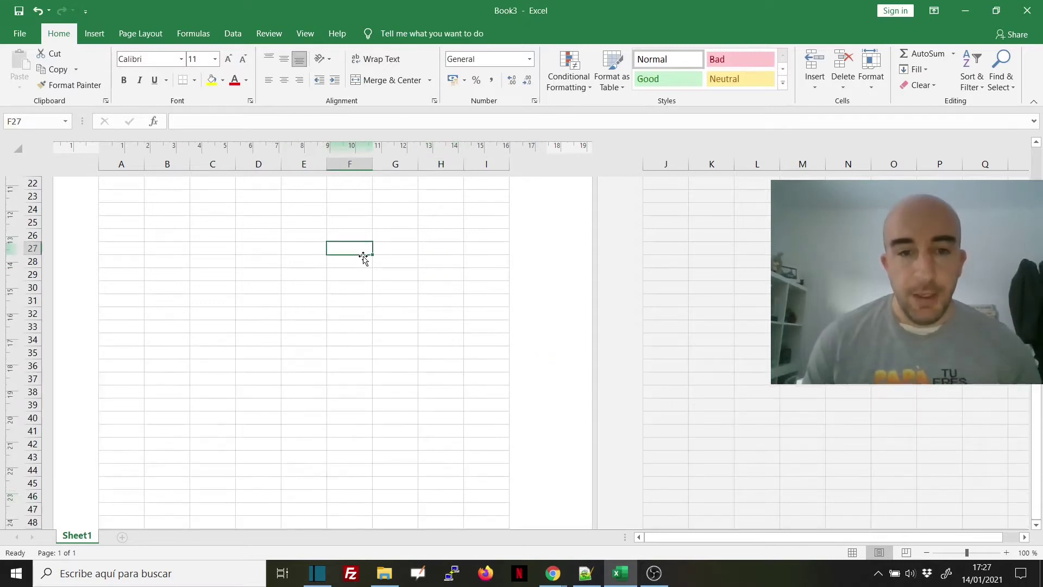
scroll(373, 293, "up", 8)
scroll(369, 288, "down", 10)
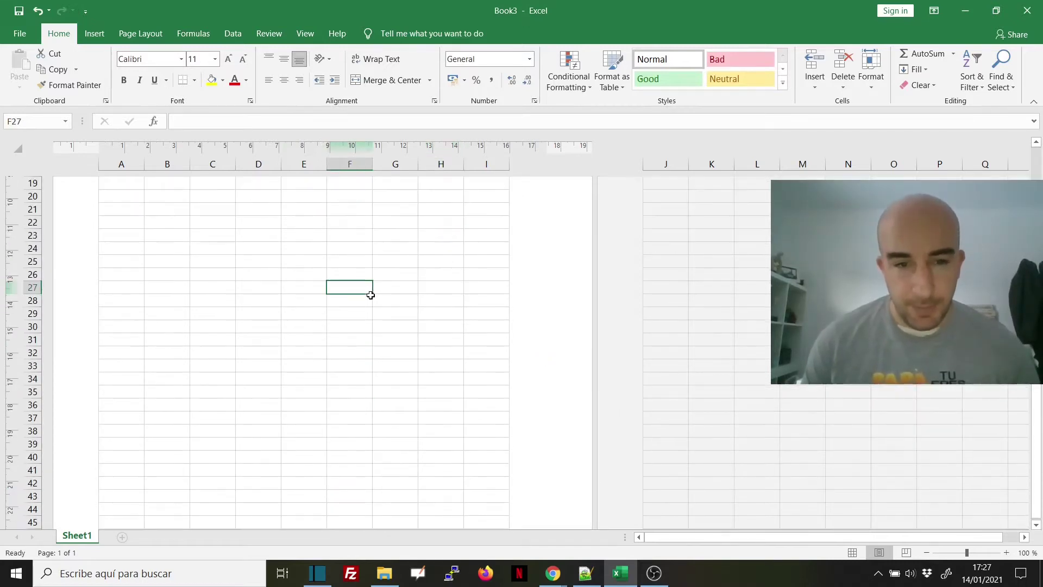
scroll(361, 296, "up", 4)
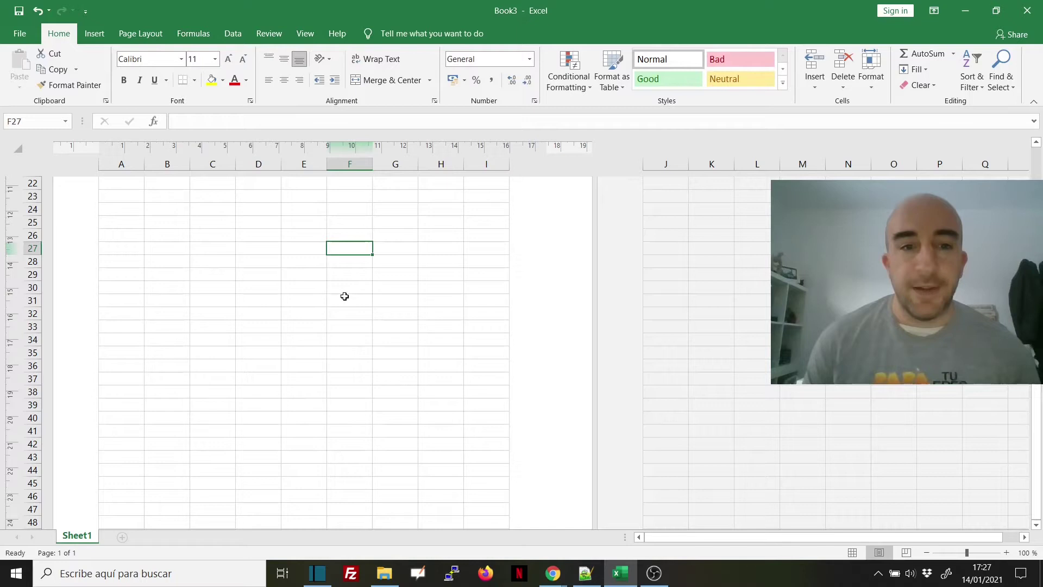
key("Down")
key("Down")
key("Down")
key("Down")
scroll(336, 303, "up", 5)
scroll(335, 302, "up", 4)
left_click(324, 381)
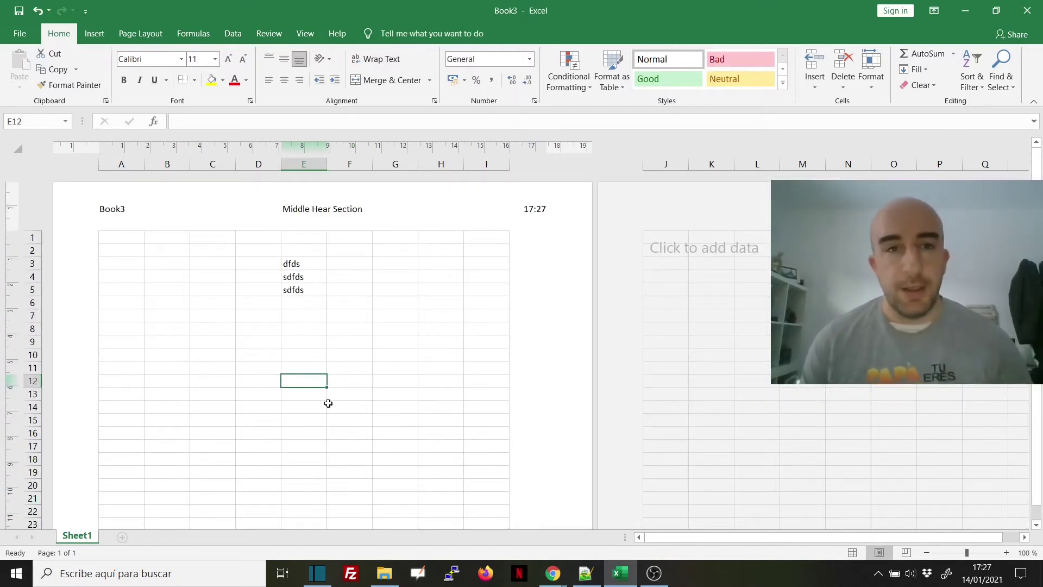
Preview Book3's page with its custom header and footer under File > Print
left_click(6, 32)
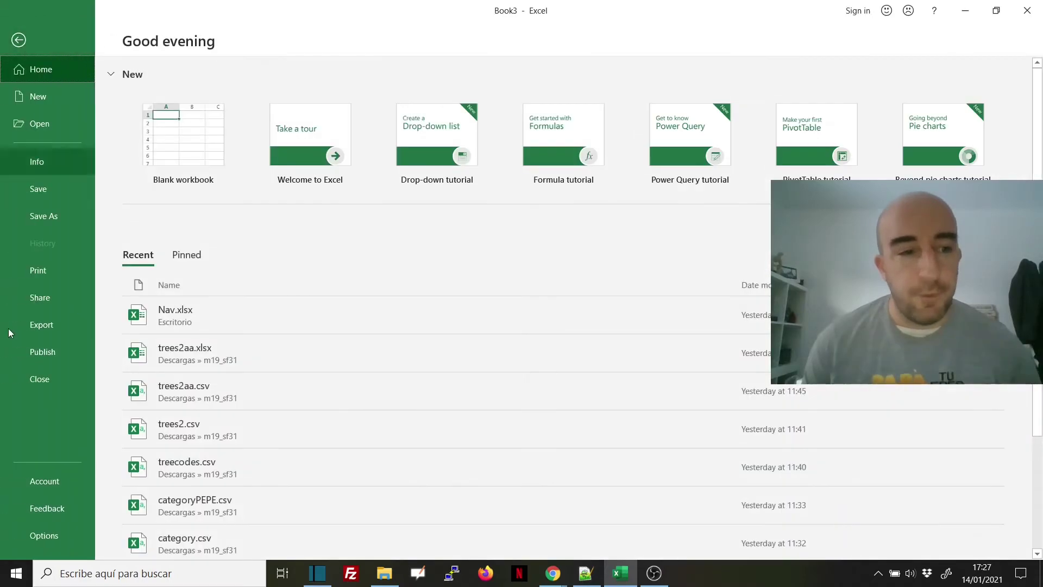
left_click(38, 268)
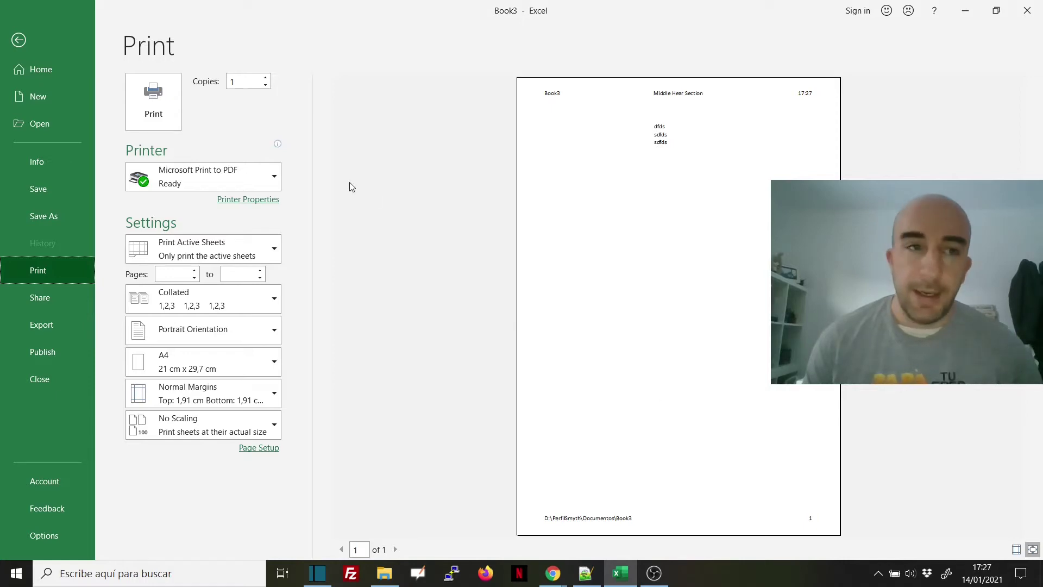
Back in the worksheet, type reer into cell F80 far down the sheet
left_click(17, 41)
left_click(373, 342)
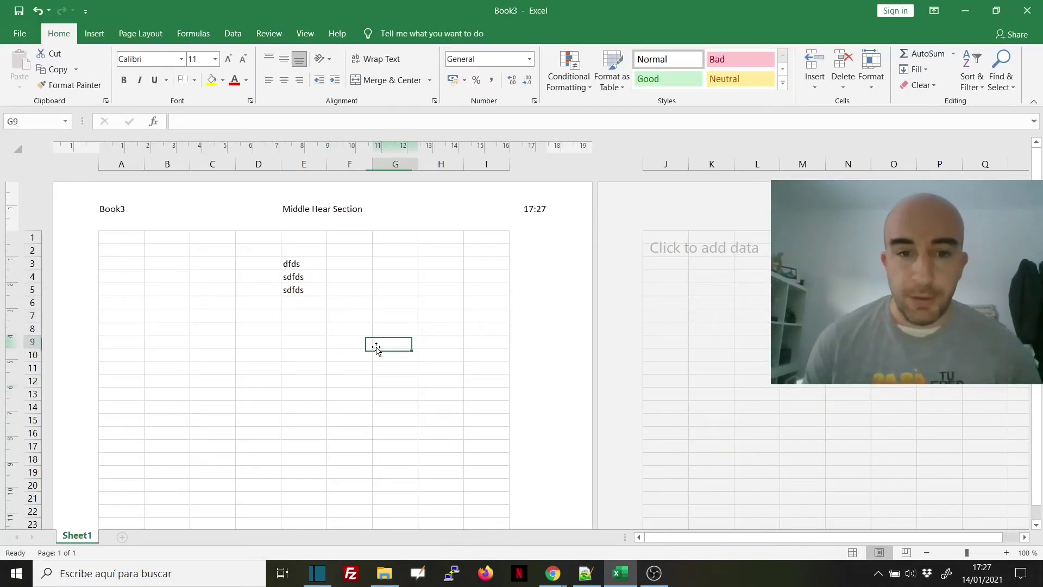
scroll(372, 336, "down", 10)
scroll(372, 336, "down", 10)
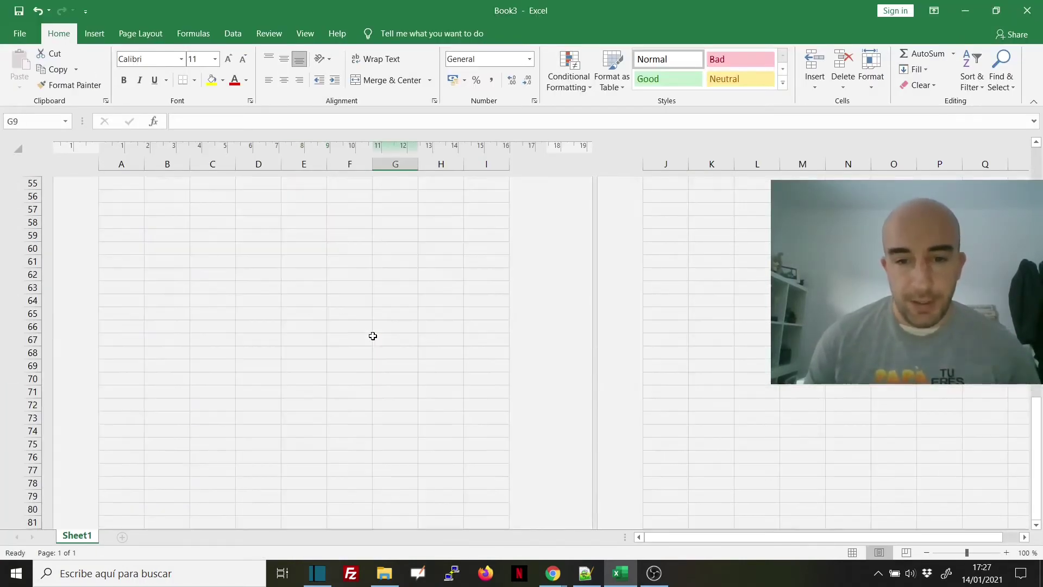
left_click(350, 352)
type("reer")
scroll(406, 353, "down", 12)
scroll(414, 349, "up", 8)
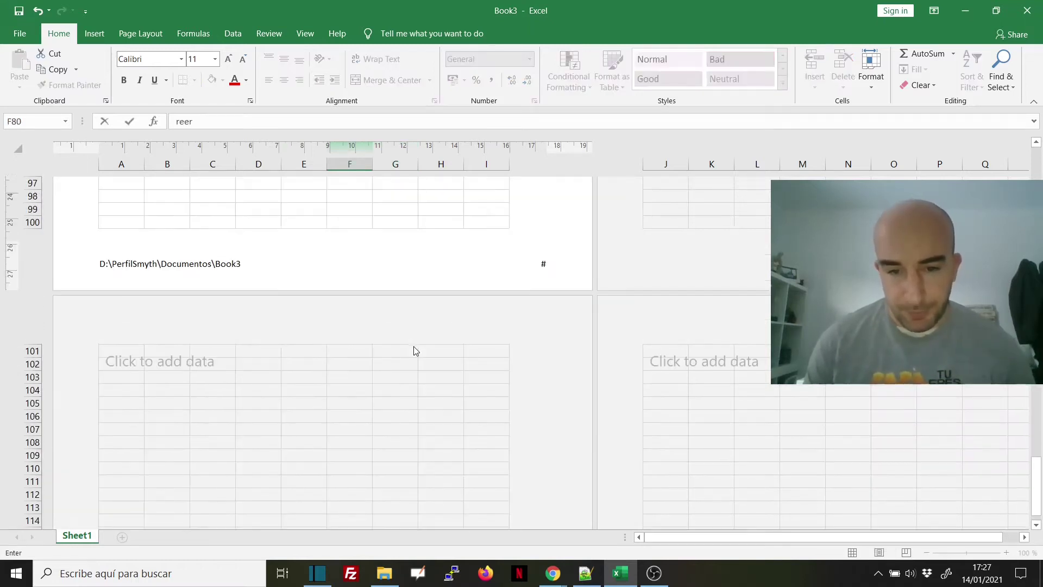
left_click(354, 246)
Scroll through the pages to confirm the second page's footer shows page 2
key("Down")
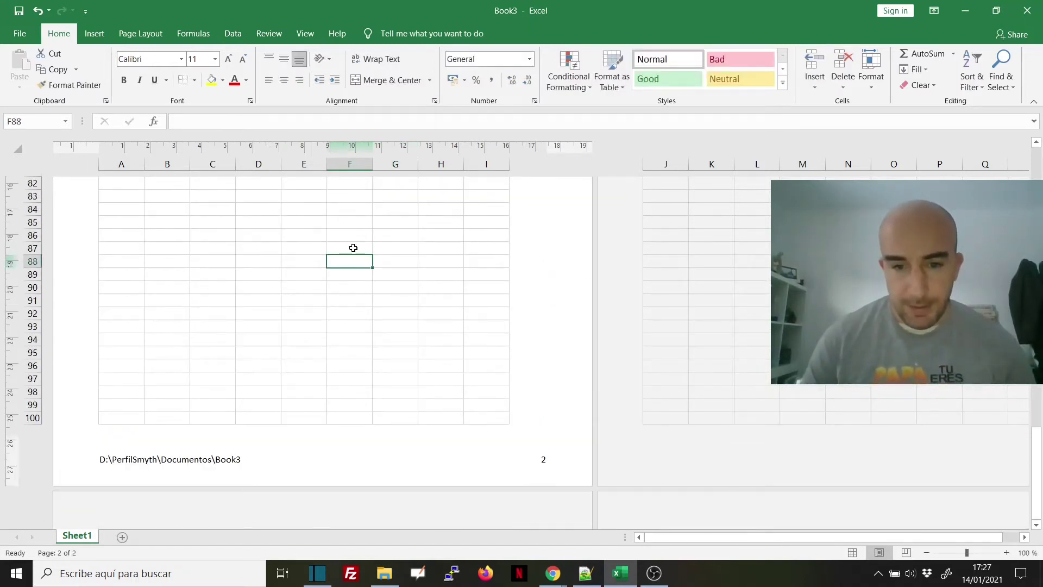
scroll(389, 310, "up", 11)
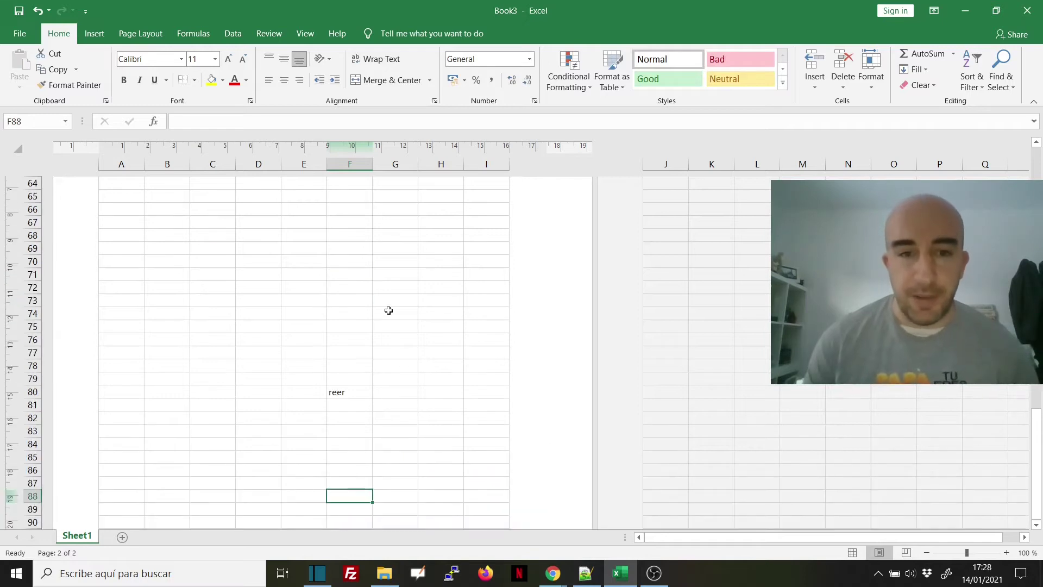
scroll(337, 302, "down", 1)
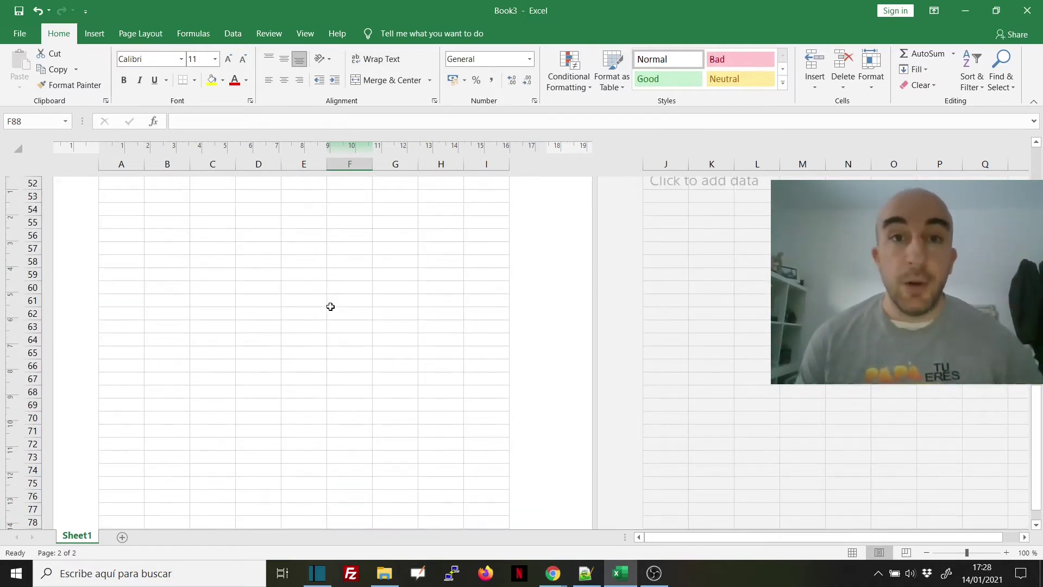
left_click(208, 284)
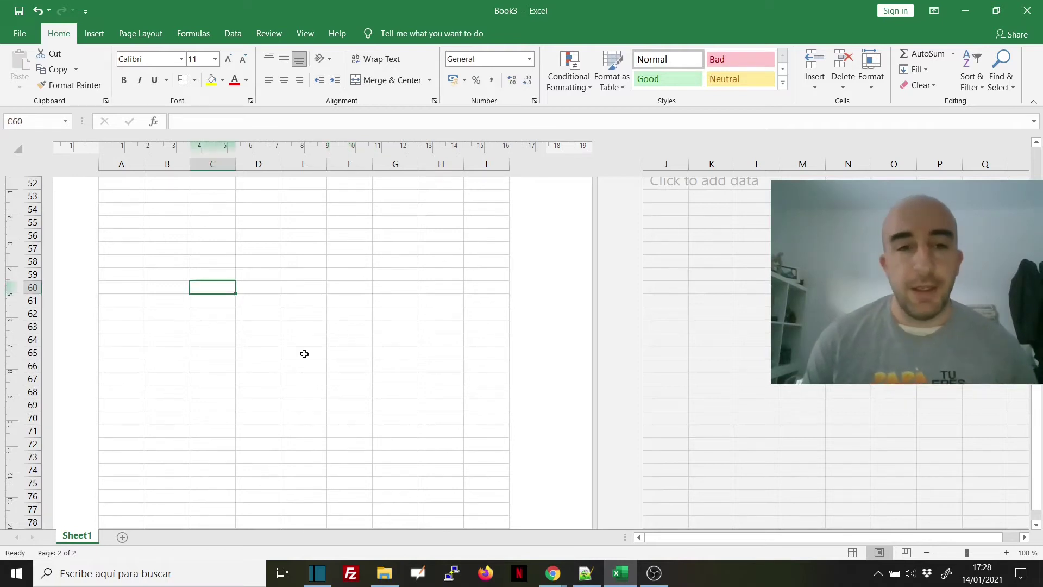
scroll(331, 331, "up", 11)
left_click(319, 311)
scroll(319, 312, "up", 7)
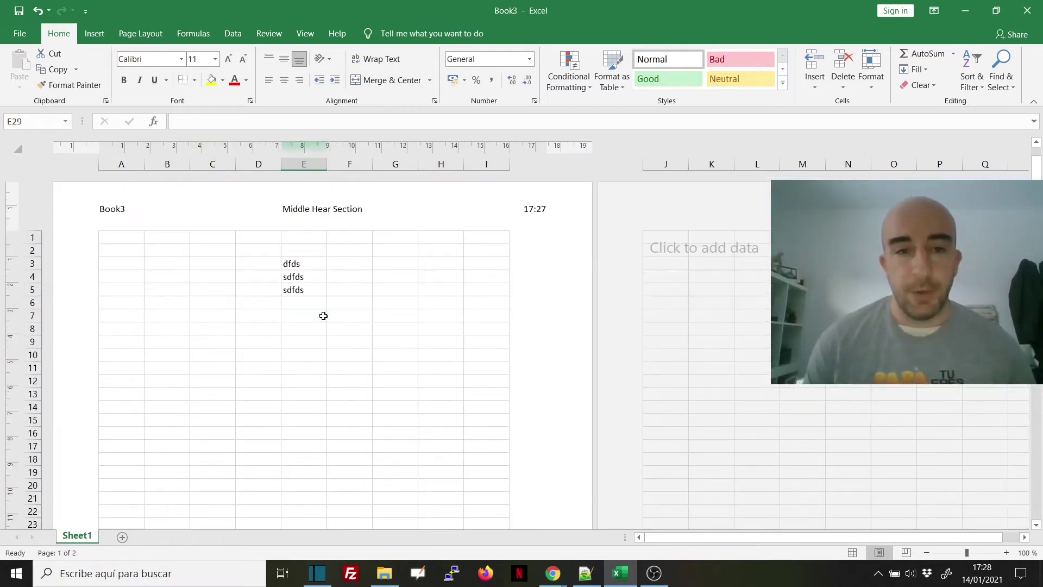
Switch Book3 to Normal view from the View tab, try Page Layout again, then return to Normal
left_click(349, 352)
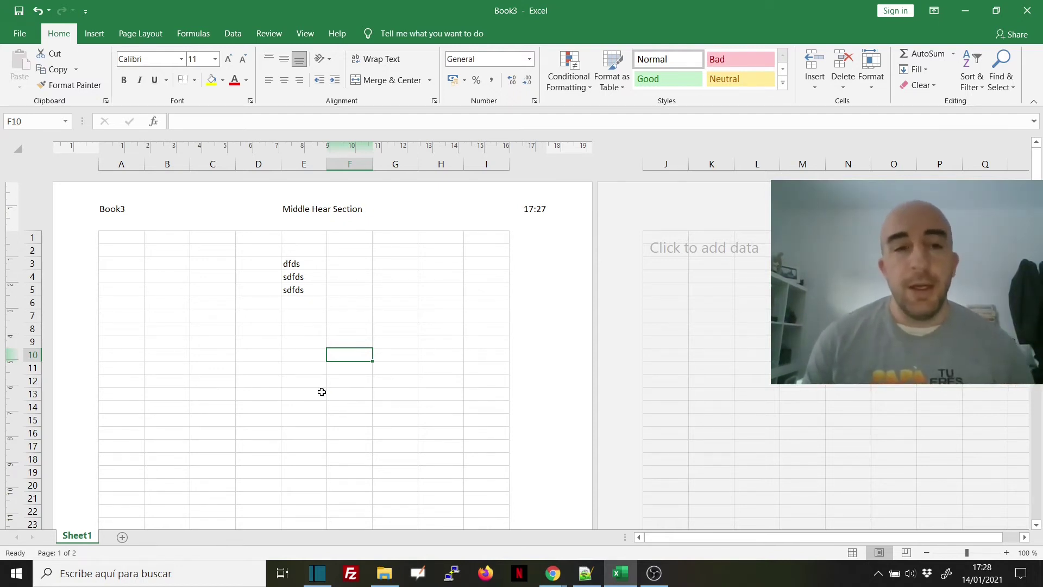
left_click(216, 298)
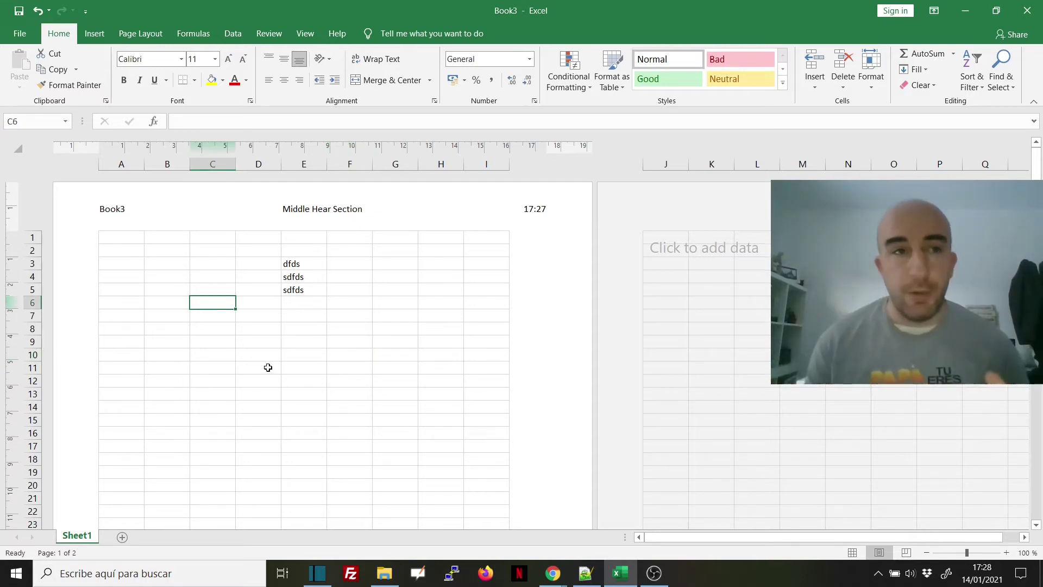
left_click(305, 33)
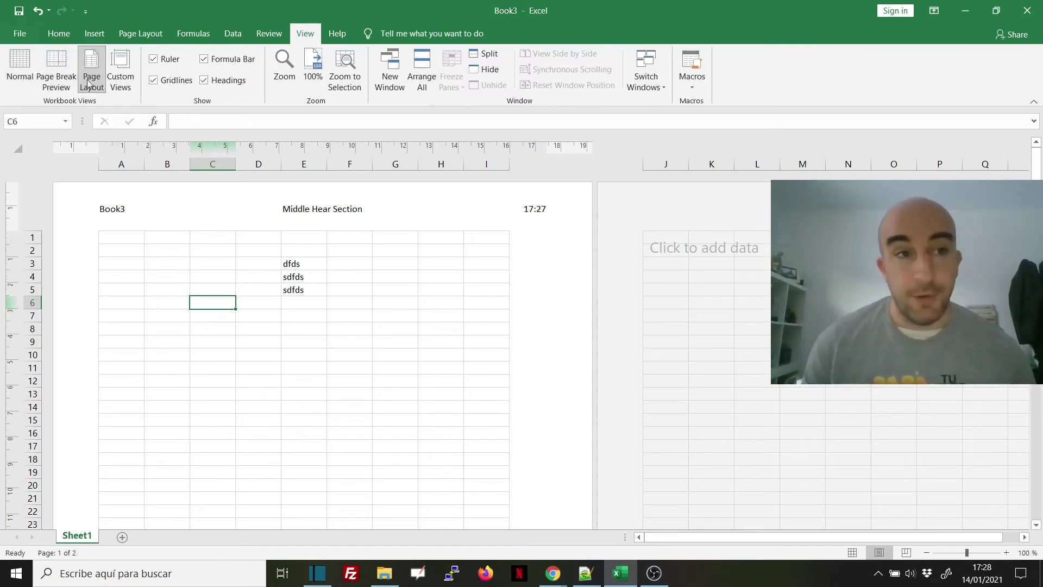
left_click(23, 80)
left_click(247, 312)
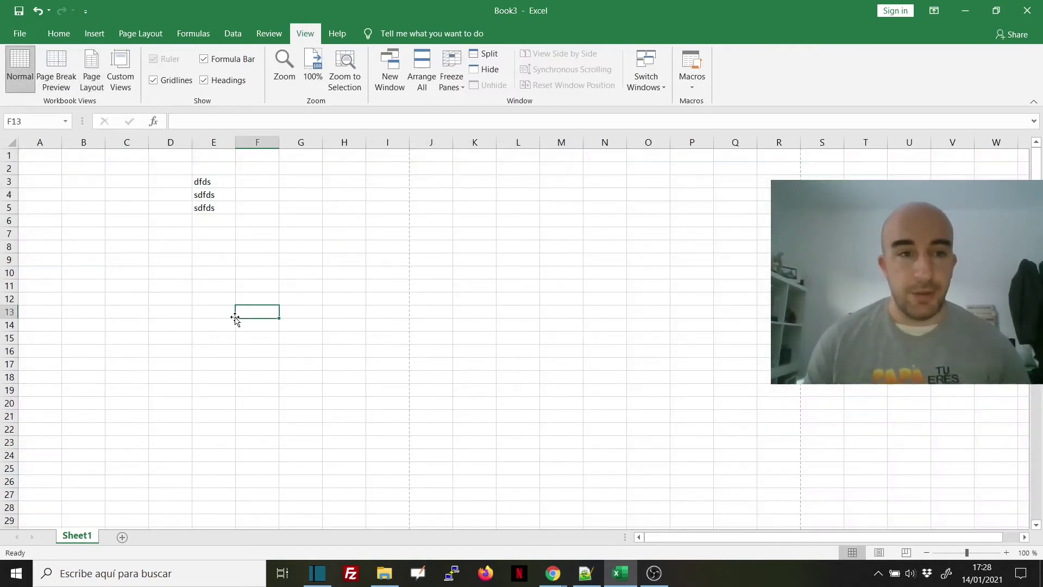
left_click(195, 244)
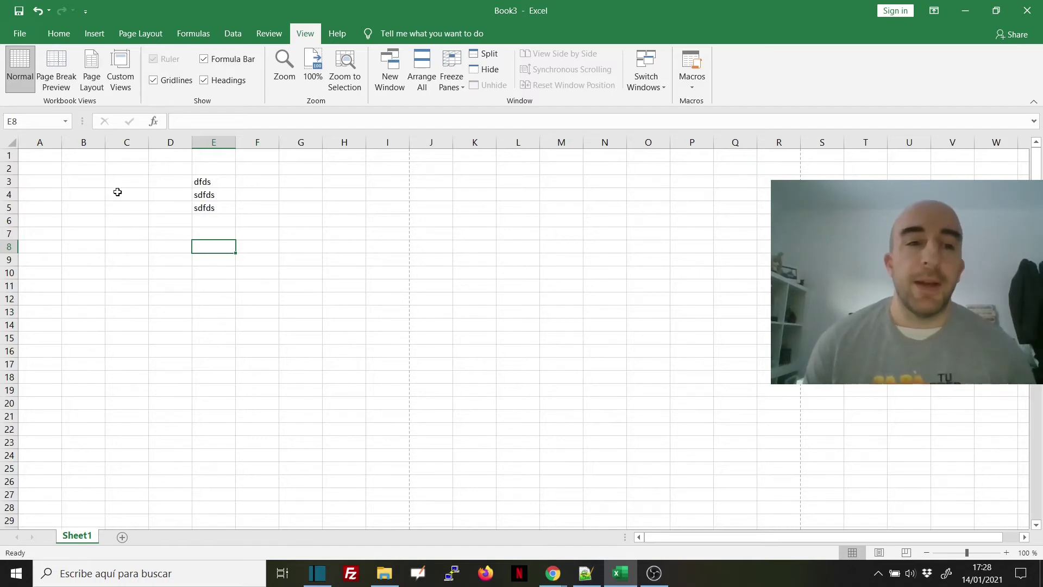
left_click(92, 75)
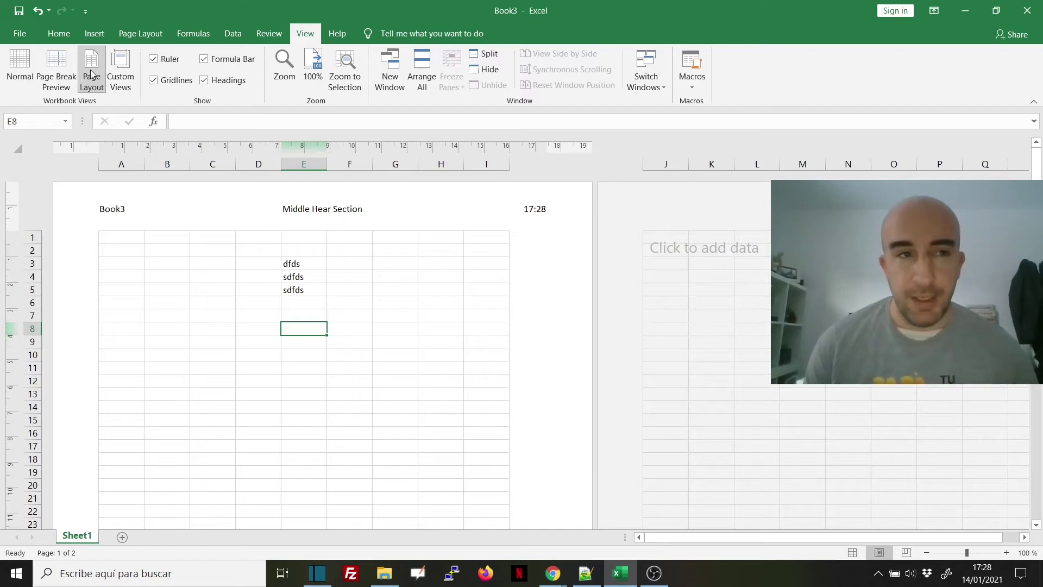
left_click(21, 71)
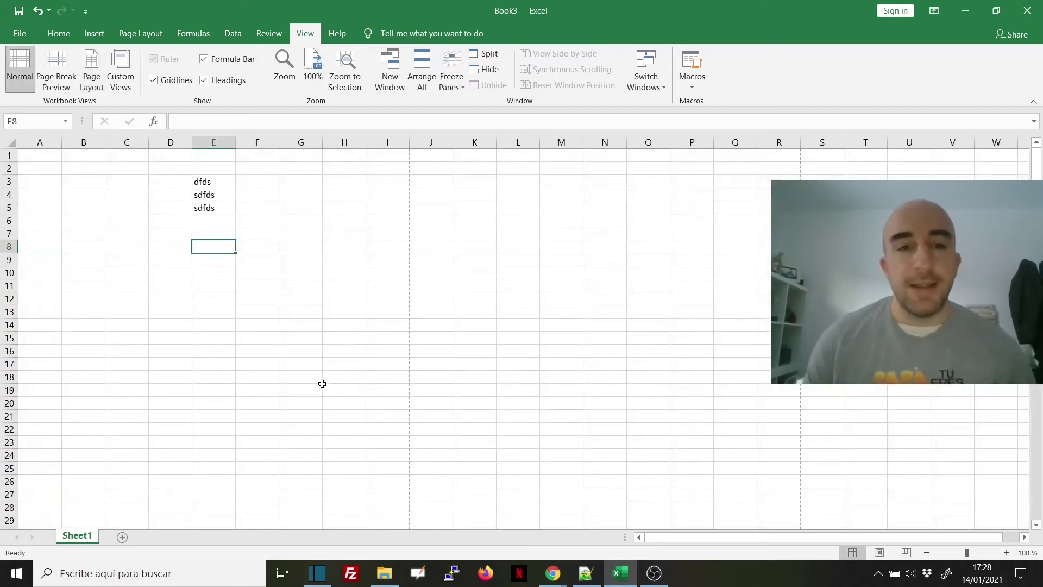
left_click(344, 353)
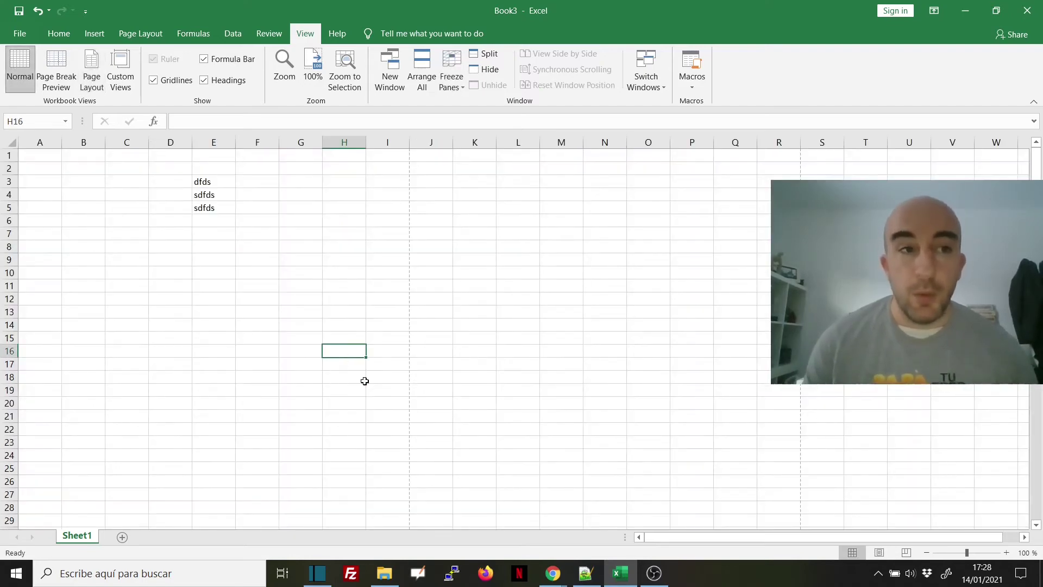
Start new workbook Book4 with fsdf in E5 and sdfds in E6, then select D4
left_click(19, 34)
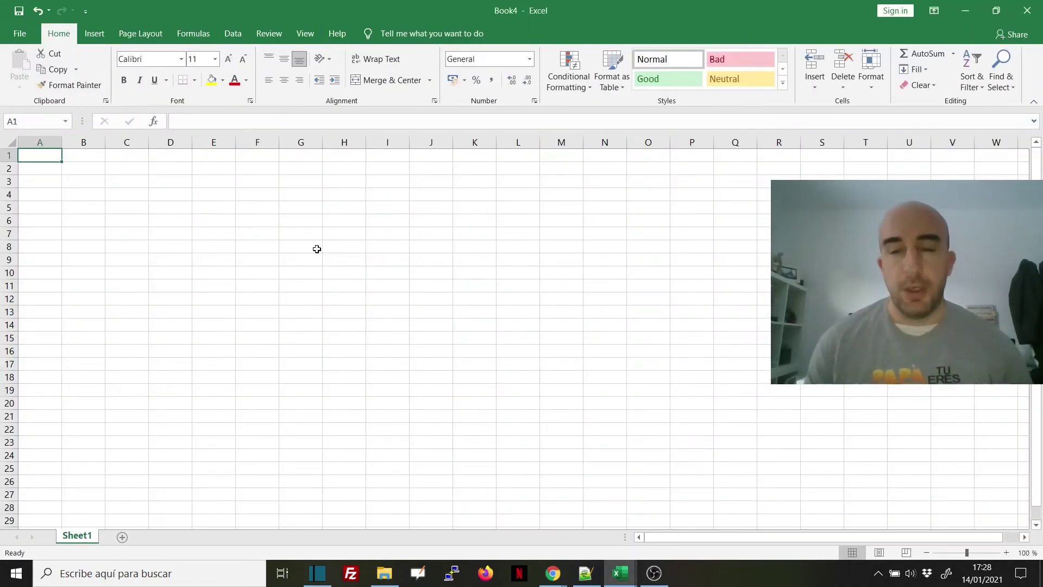
left_click(275, 284)
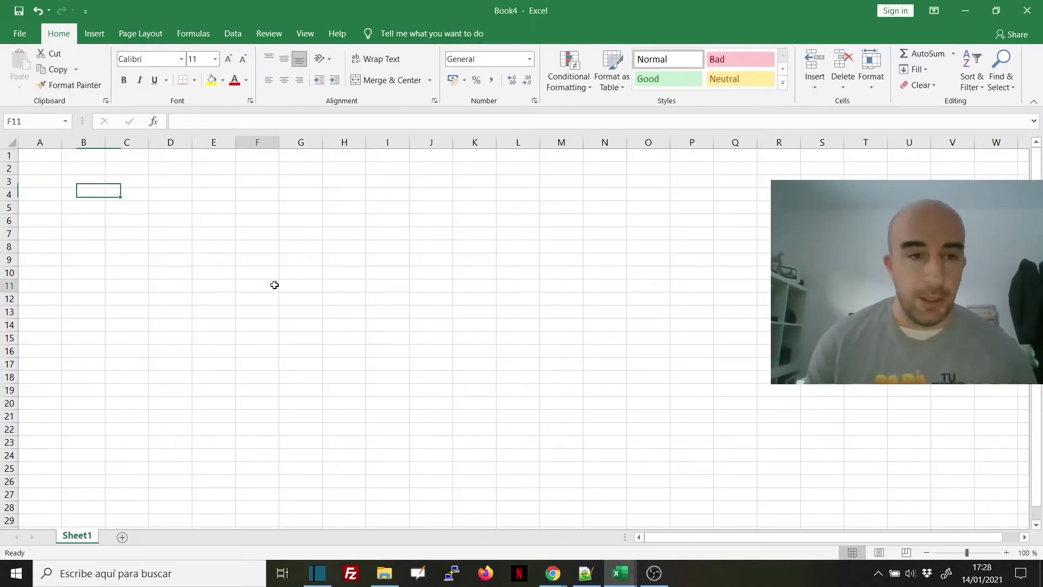
left_click(231, 202)
type("fsdf")
key("Return")
type("sdfds")
key("Return")
key("Return")
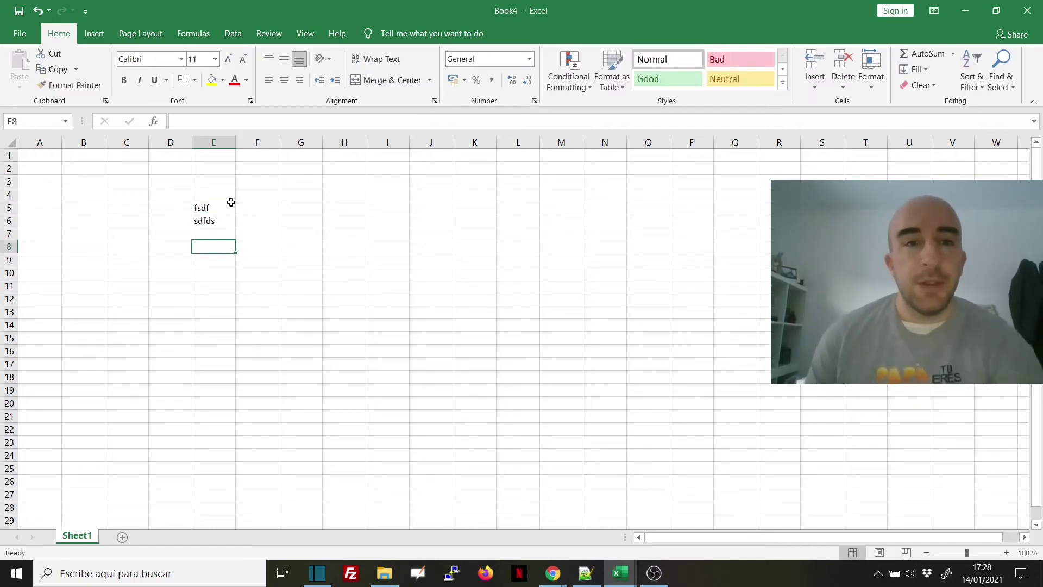
left_click(170, 194)
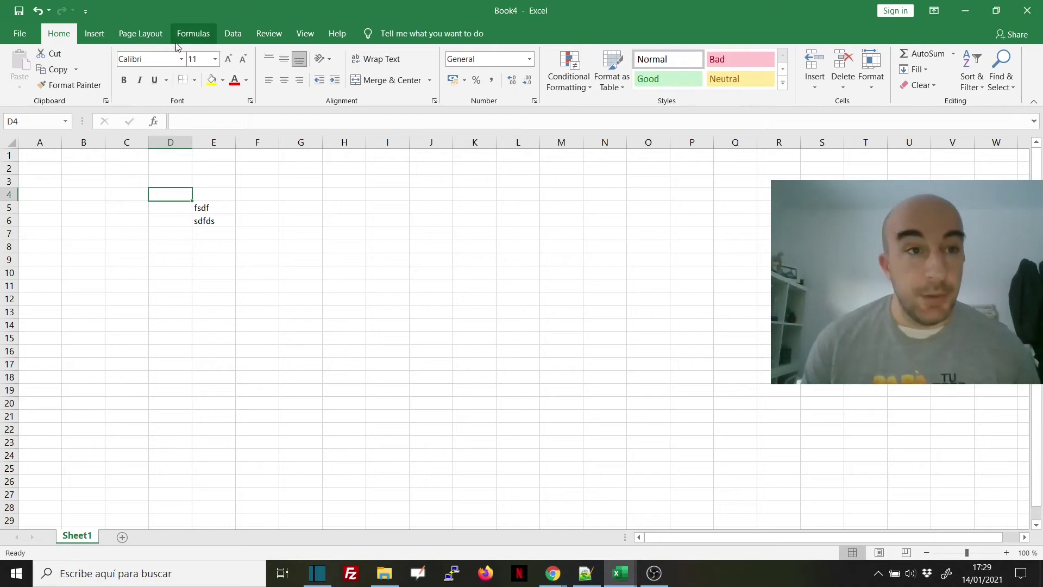
left_click(142, 35)
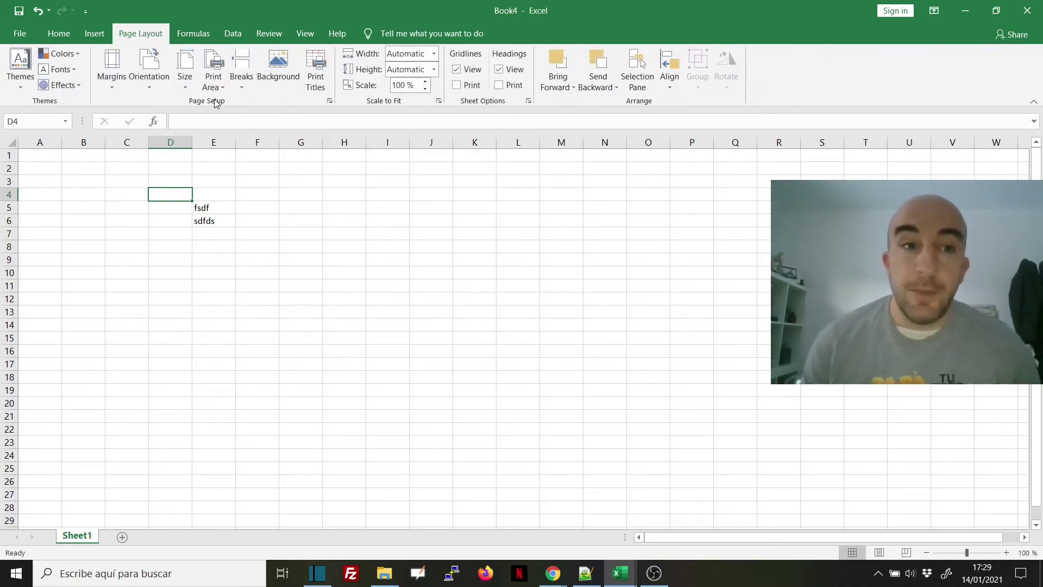
In Page Setup's Header/Footer settings, keep the Header preset at (none)
left_click(330, 102)
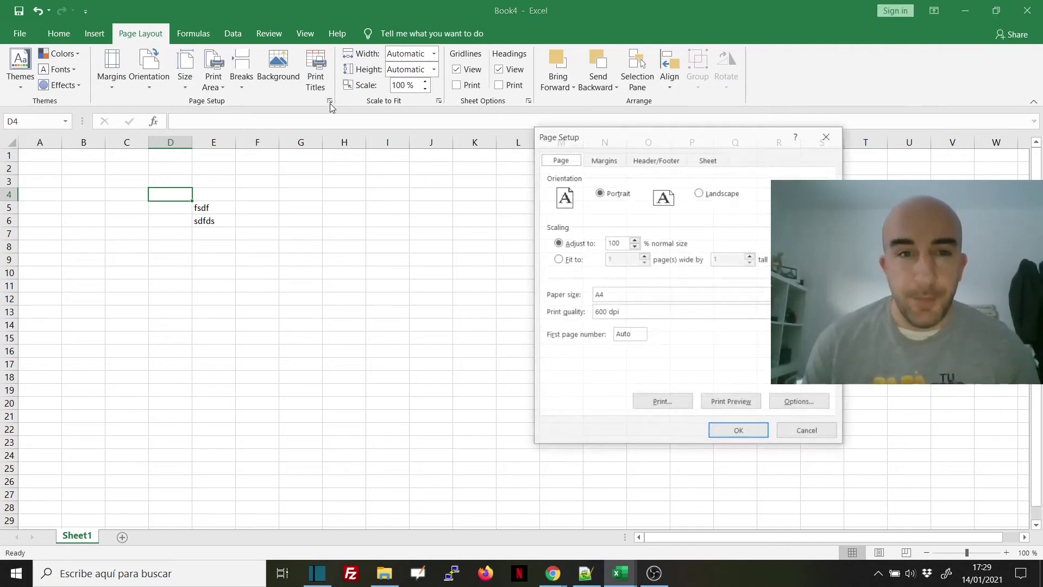
left_click(659, 161)
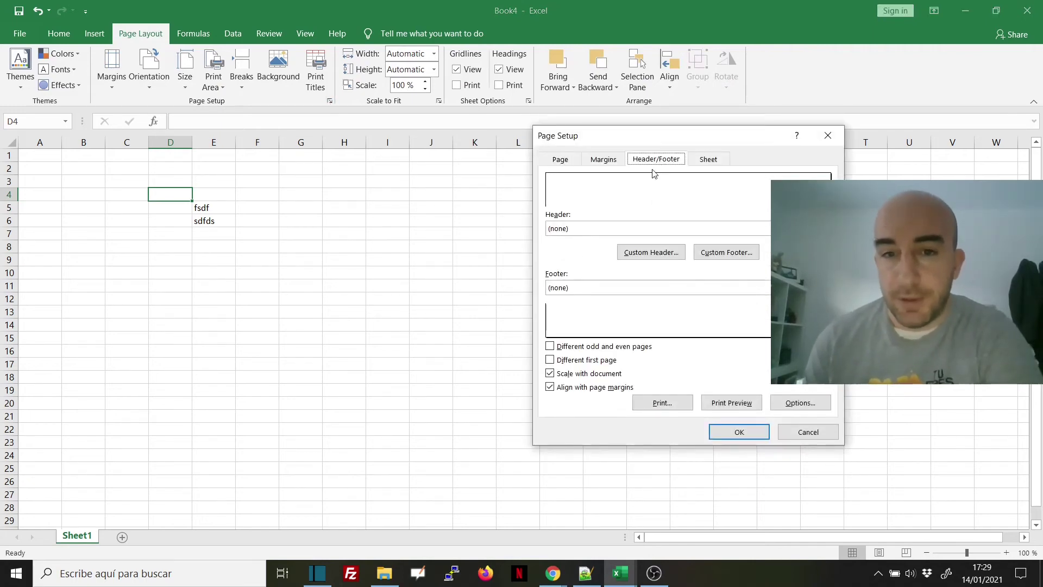
left_click(593, 228)
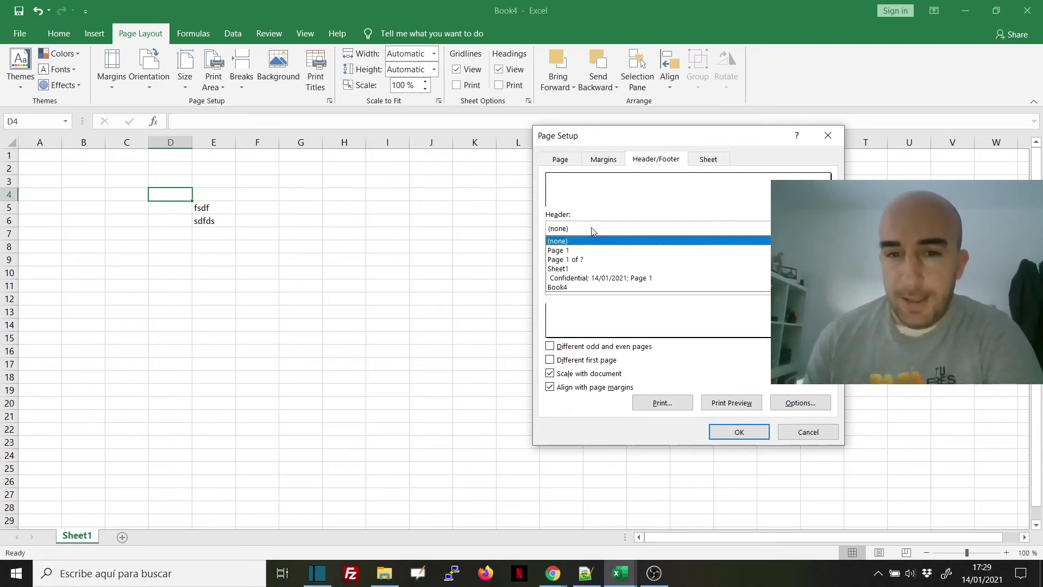
left_click(591, 227)
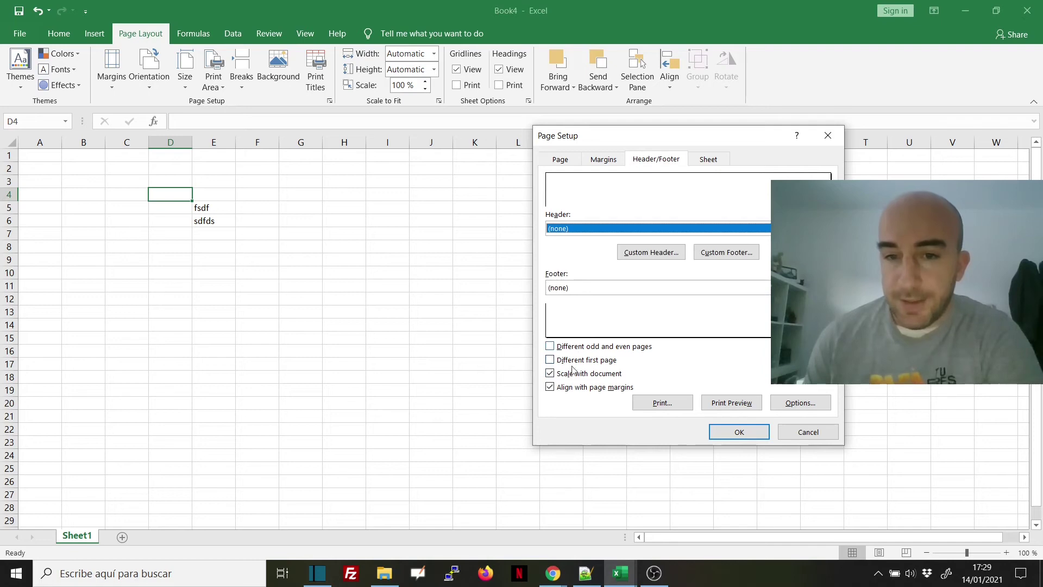
Build a custom header with the current time, 'Header' in the centre and the file name on the left
left_click(652, 253)
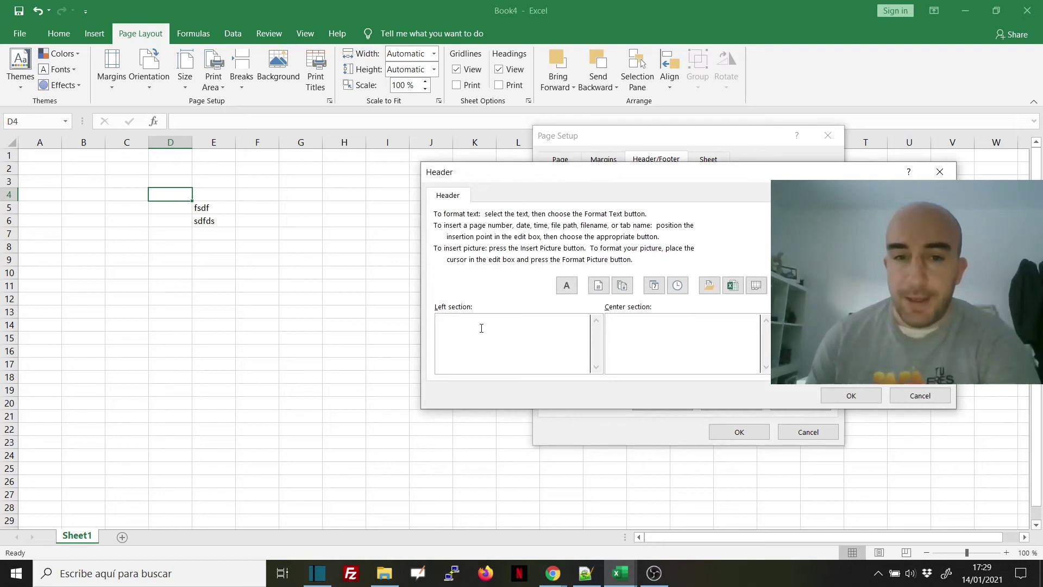
left_click(644, 326)
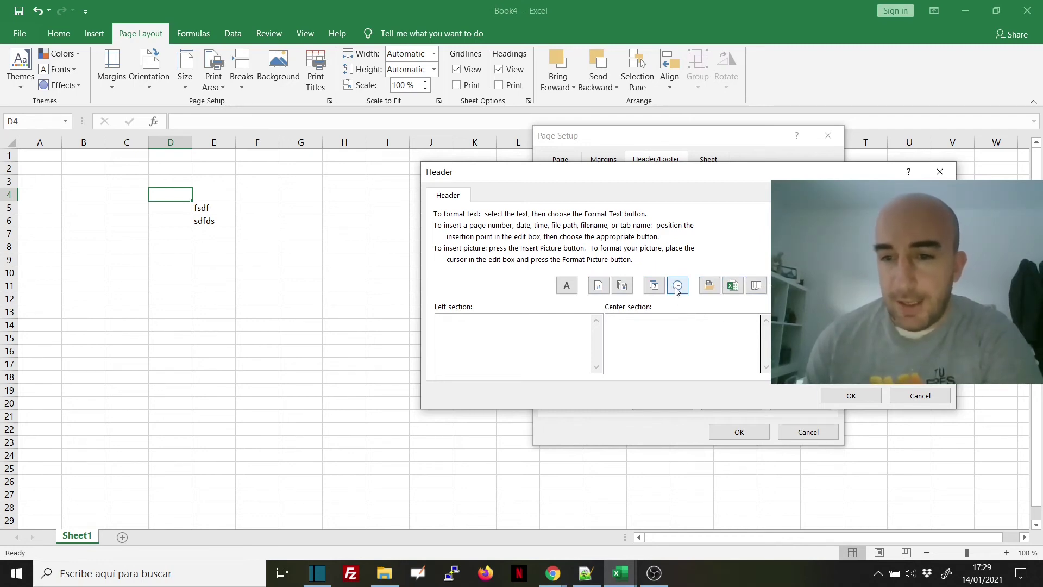
left_click(706, 328)
type("Header")
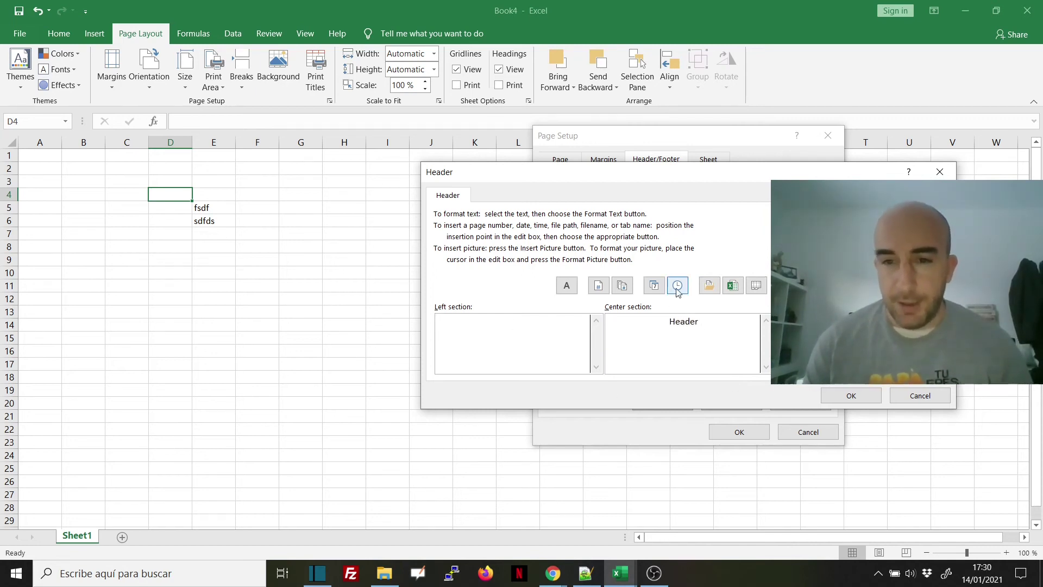
left_click(741, 286)
Accept the custom header, put the file path in the left footer section, and apply Page Setup
left_click(851, 395)
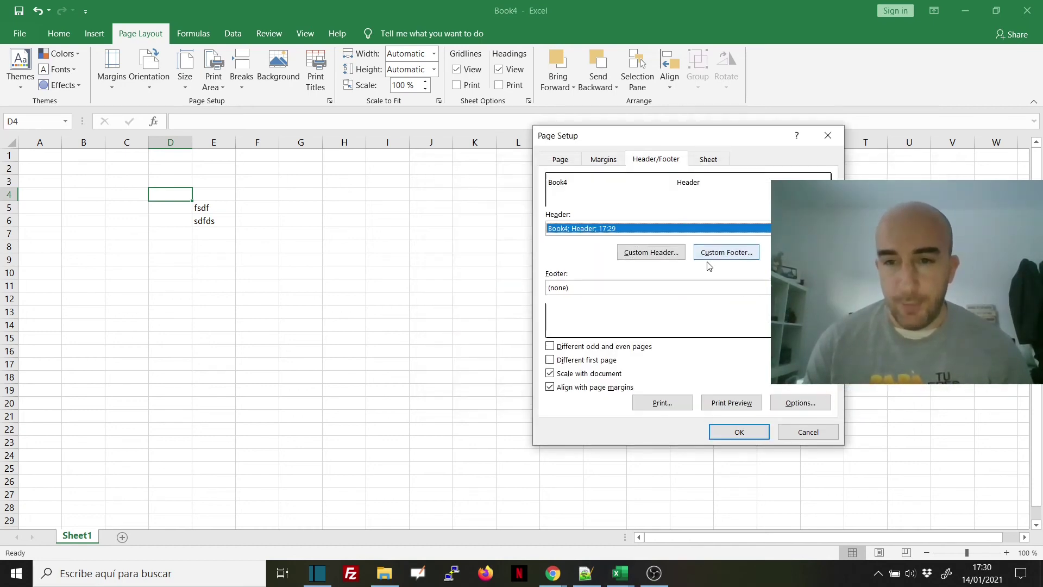
left_click(714, 250)
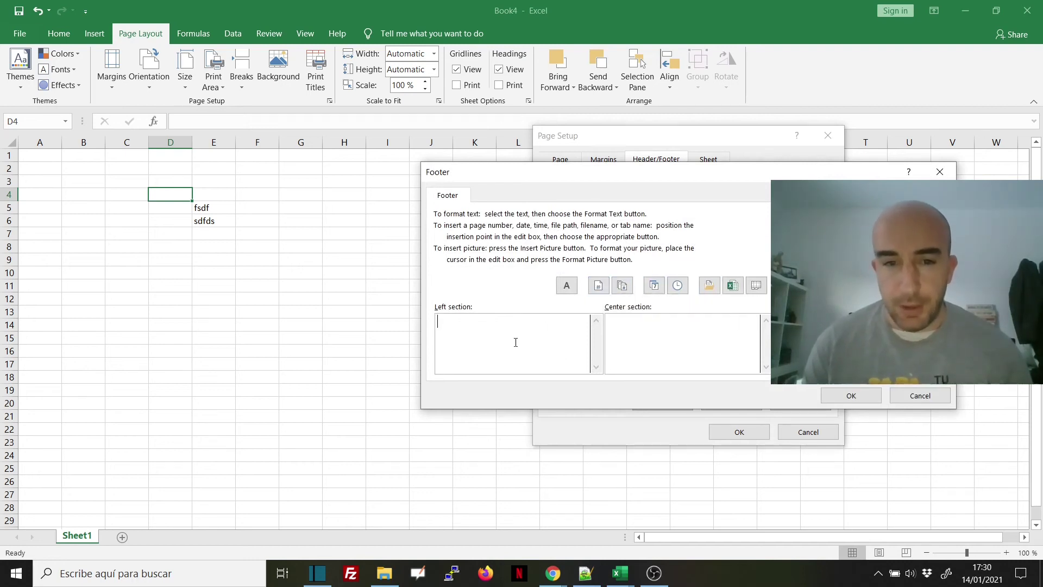
left_click(709, 285)
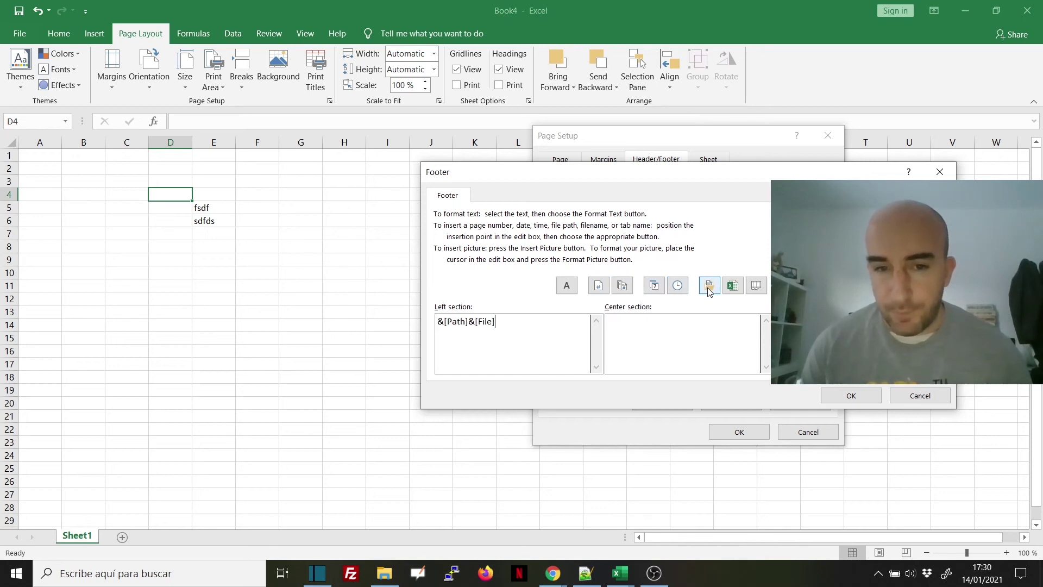
left_click(852, 395)
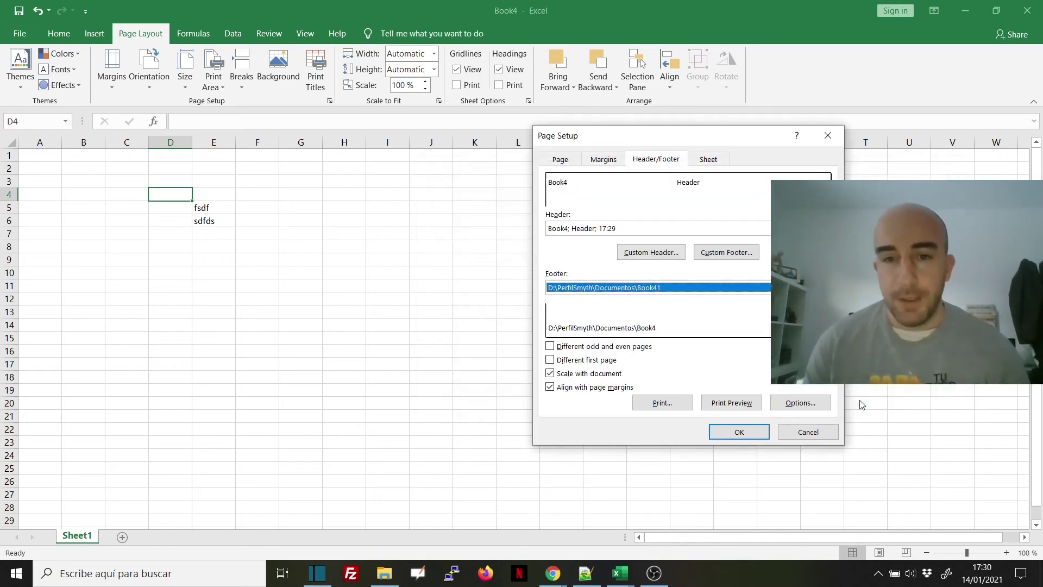
left_click(739, 433)
left_click(212, 312)
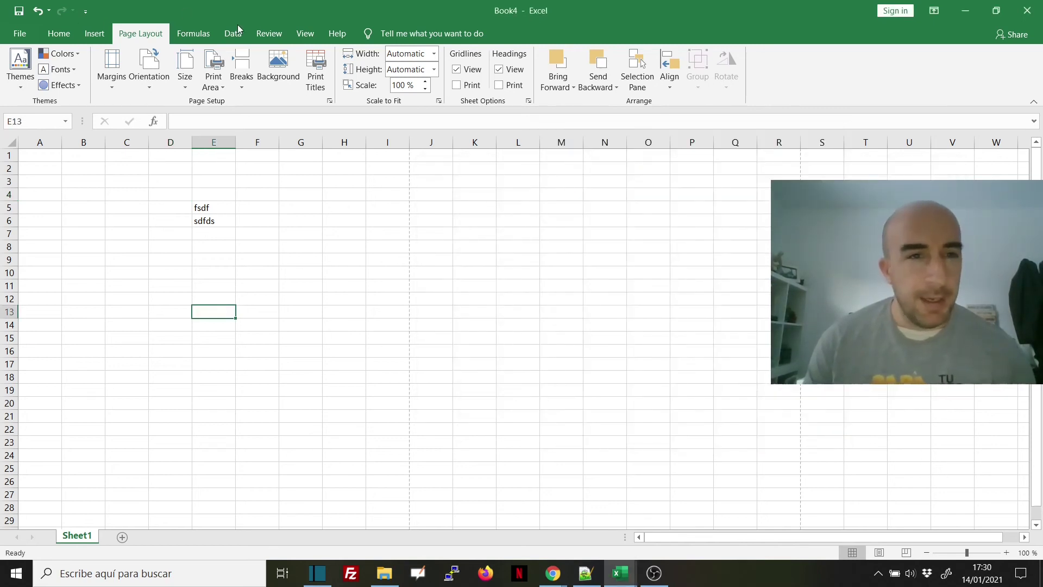
left_click(304, 34)
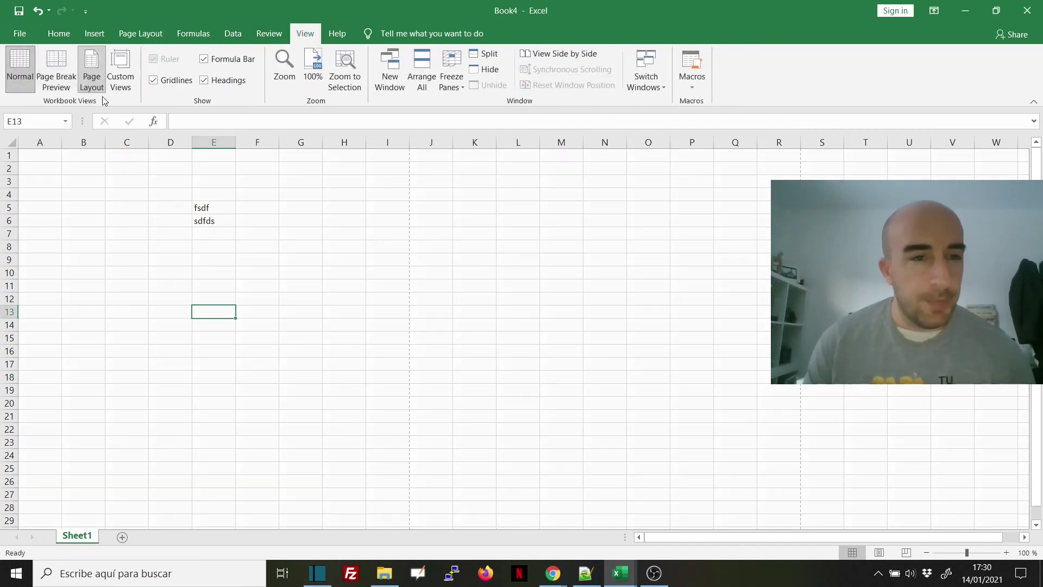
left_click(91, 71)
scroll(404, 326, "down", 10)
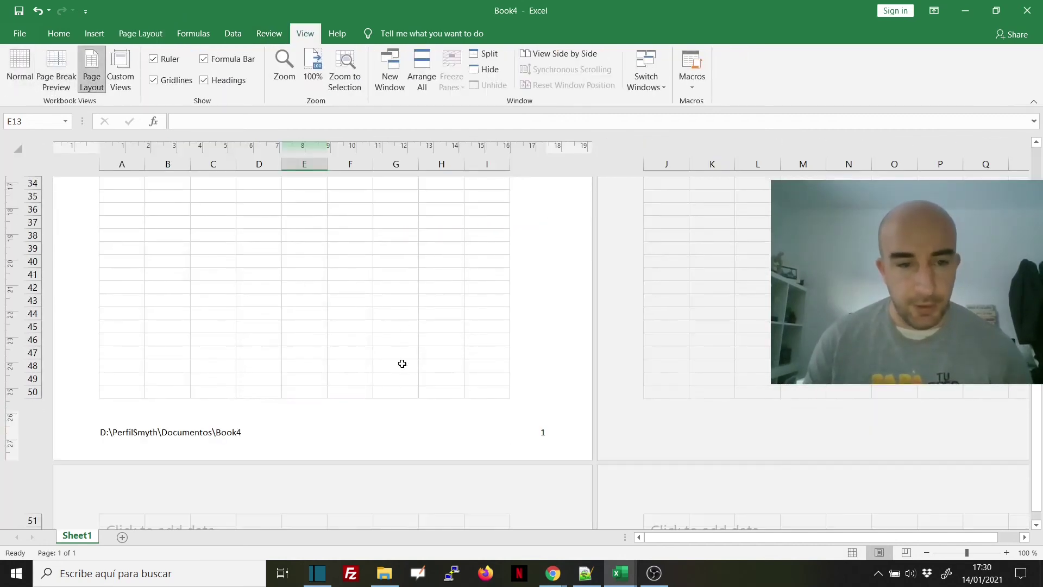
scroll(400, 372, "up", 2)
scroll(397, 325, "up", 13)
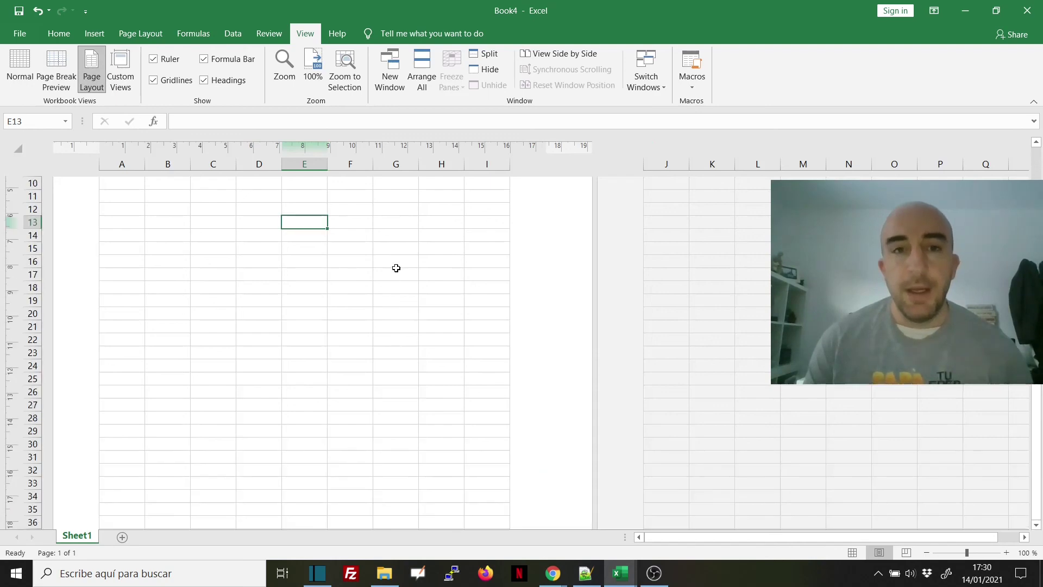
left_click(354, 327)
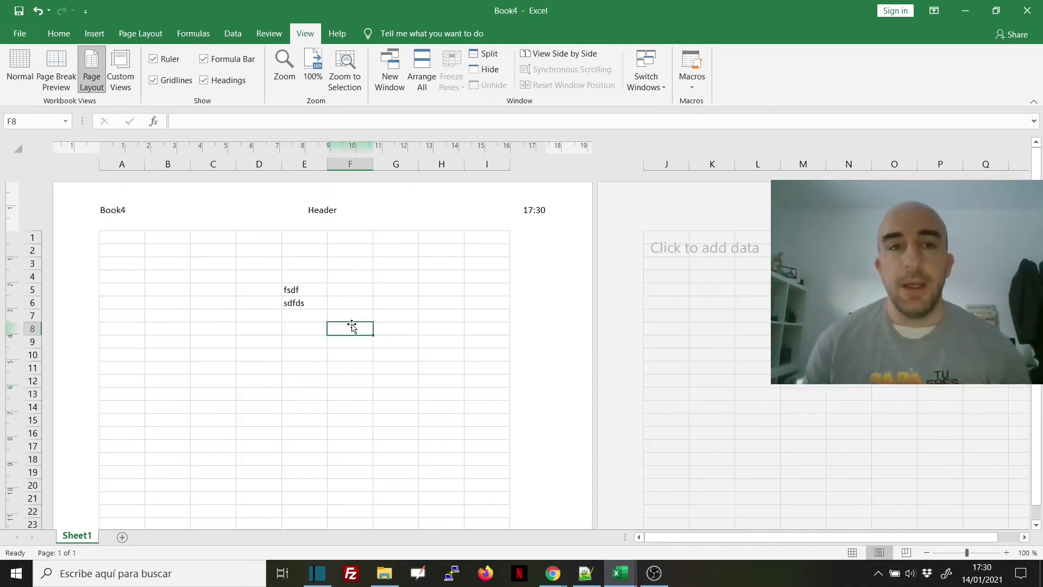
left_click(16, 65)
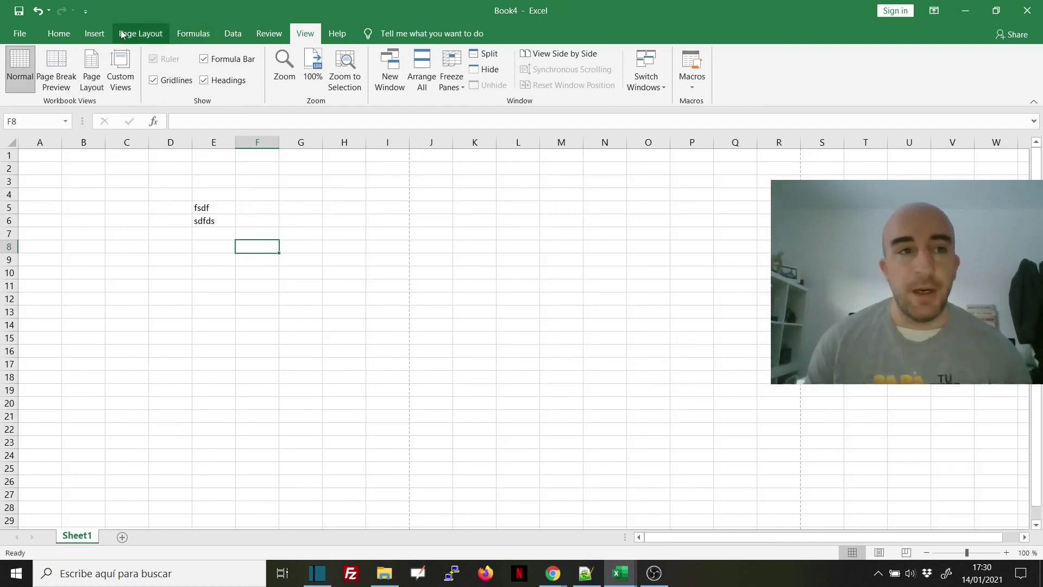
left_click(94, 33)
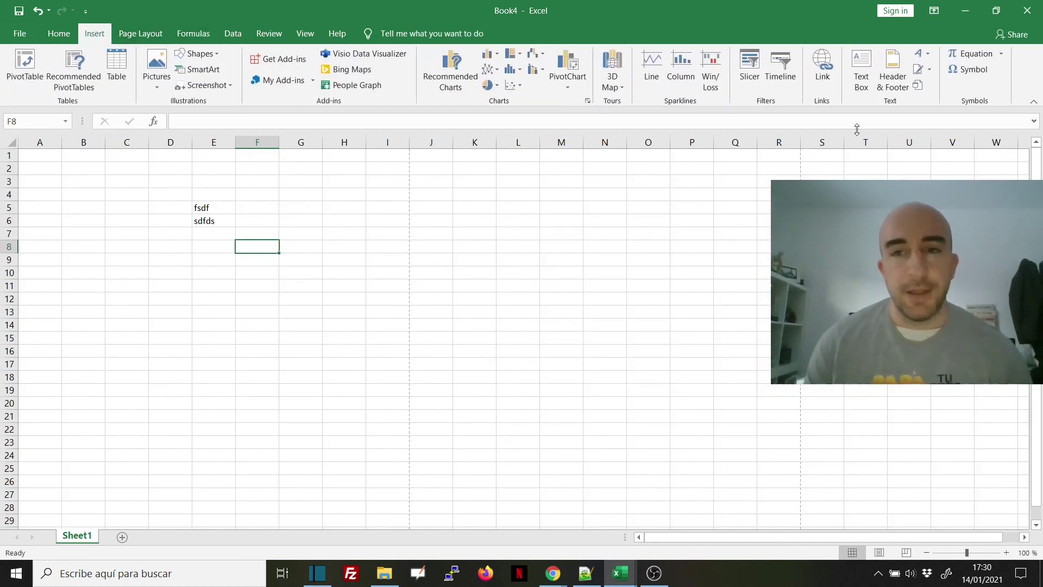
left_click(892, 71)
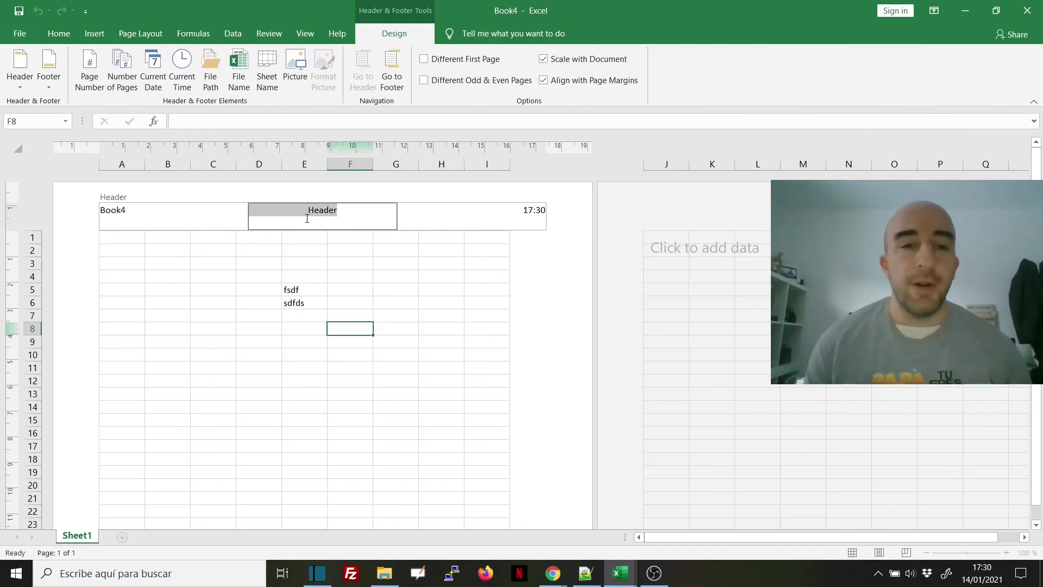
left_click(299, 280)
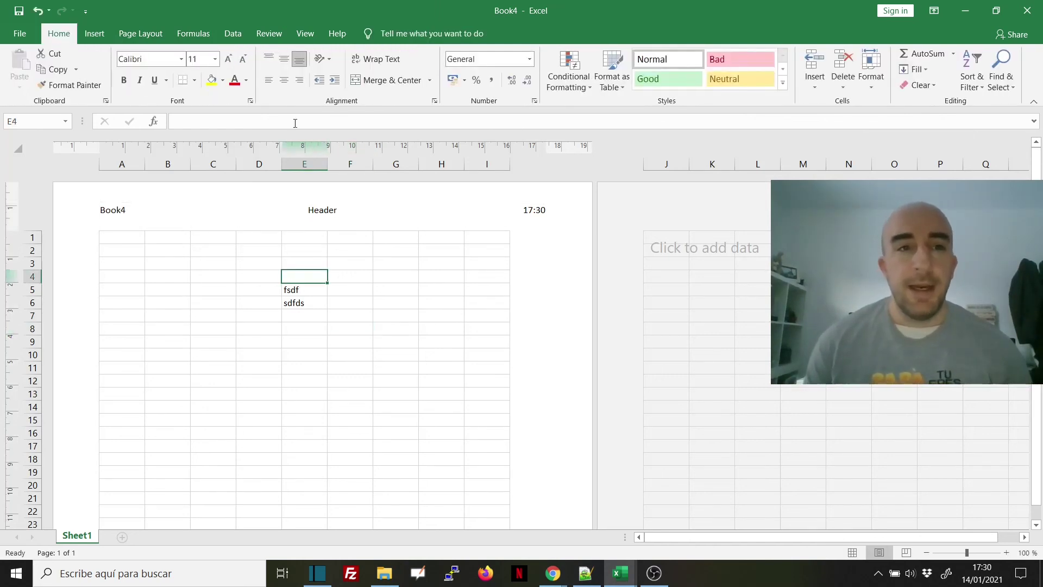
left_click(305, 34)
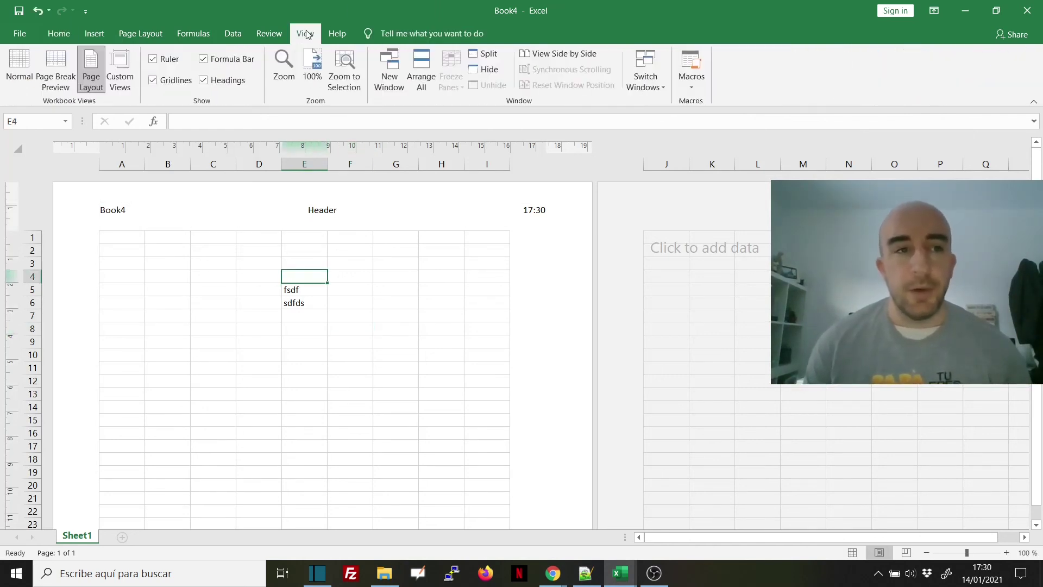
left_click(27, 70)
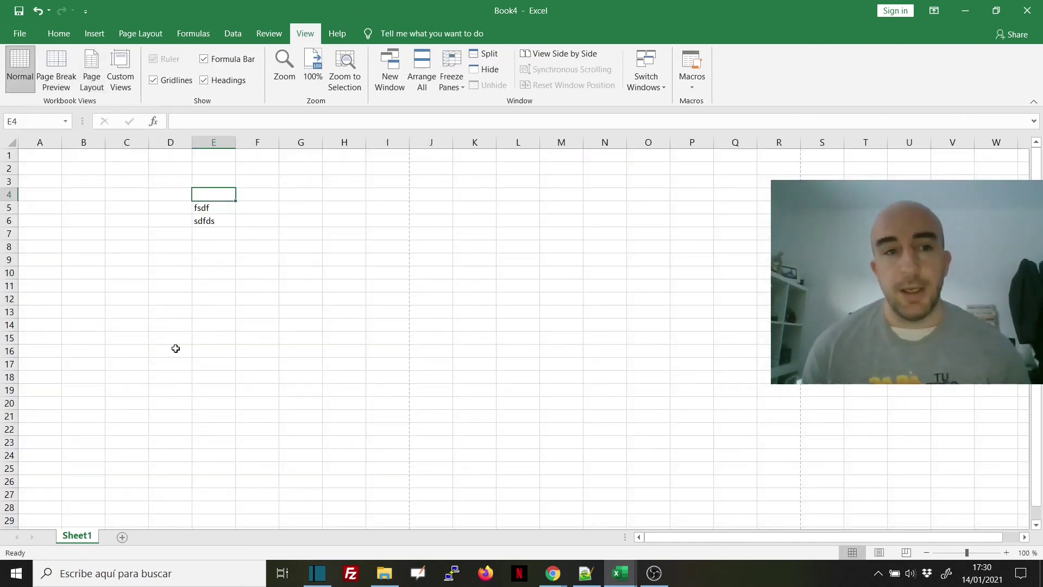
left_click(178, 308)
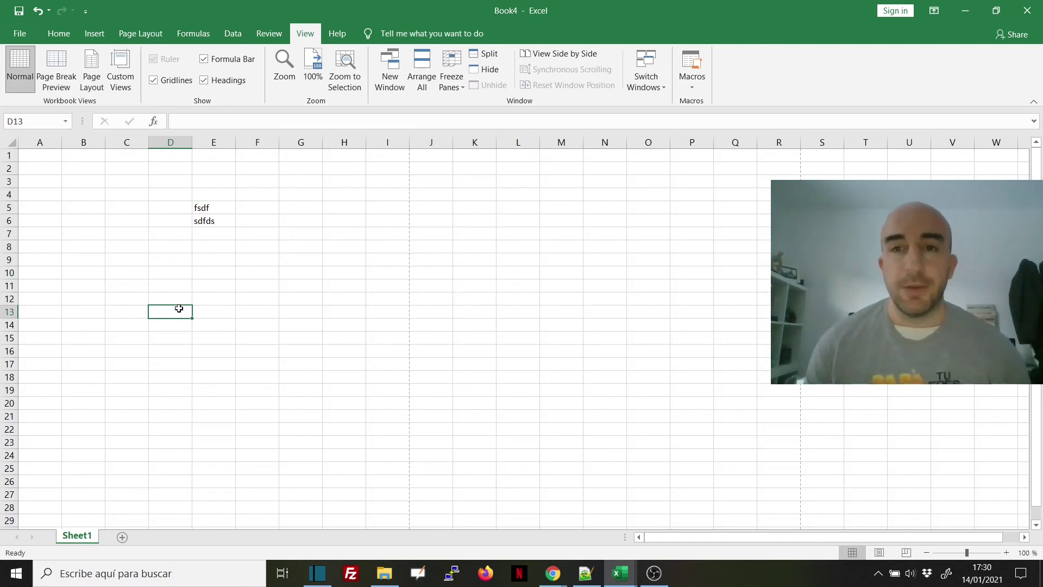